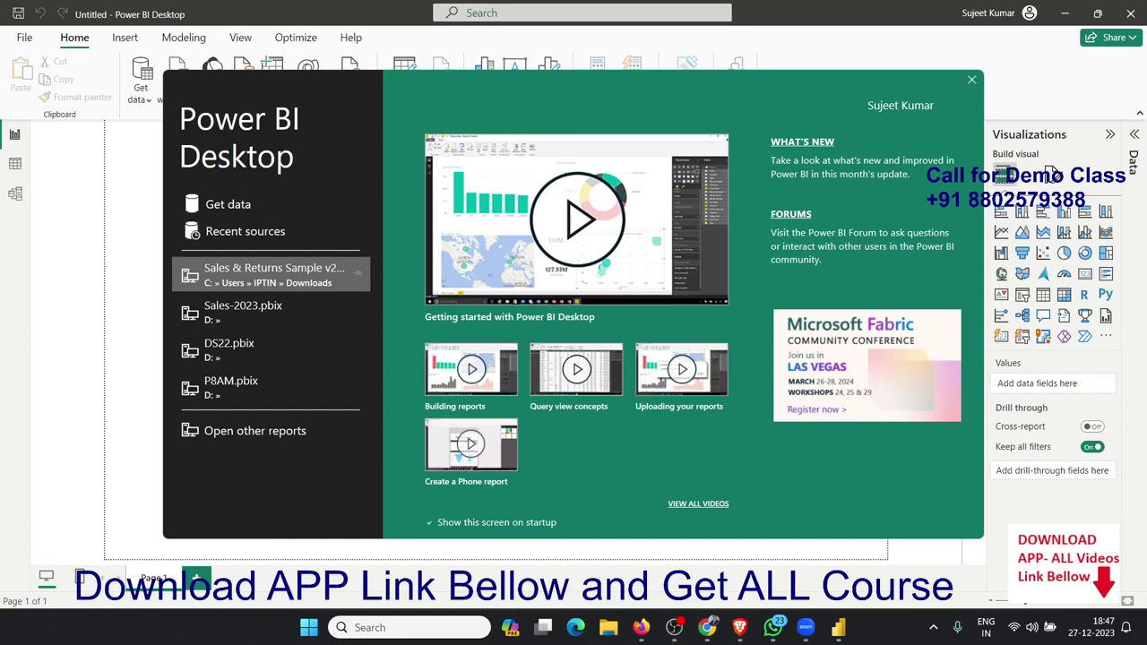
- Connect to the BI-Table.xlsx Excel workbook, then preview and tick Sheet1 in the Navigator
left_click(222, 209)
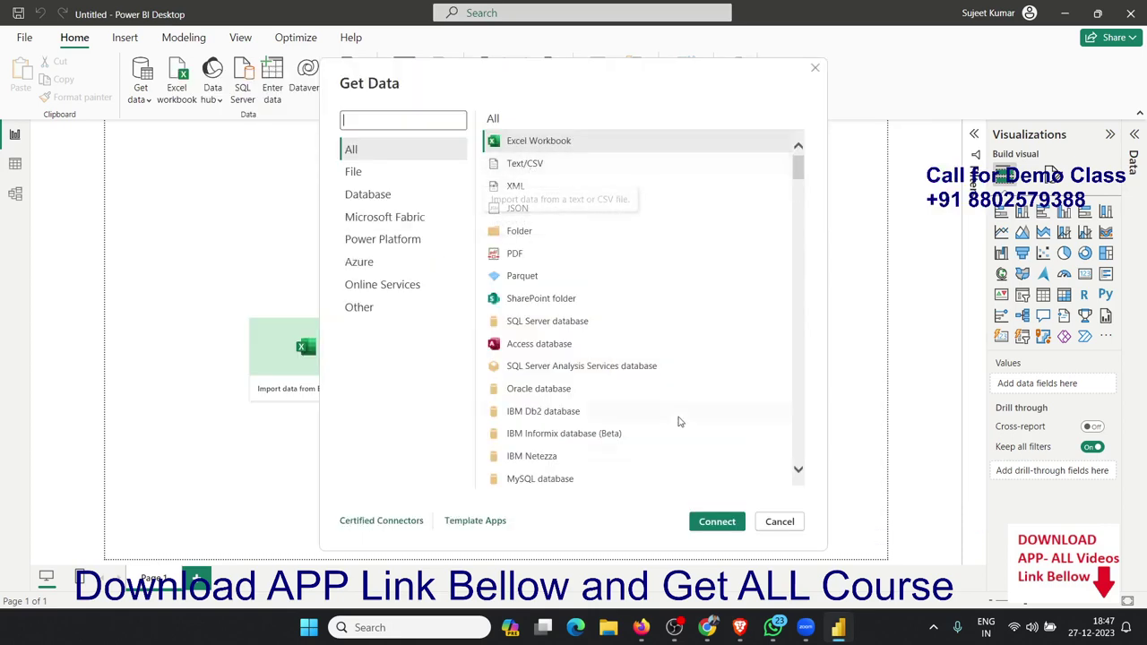
left_click(715, 522)
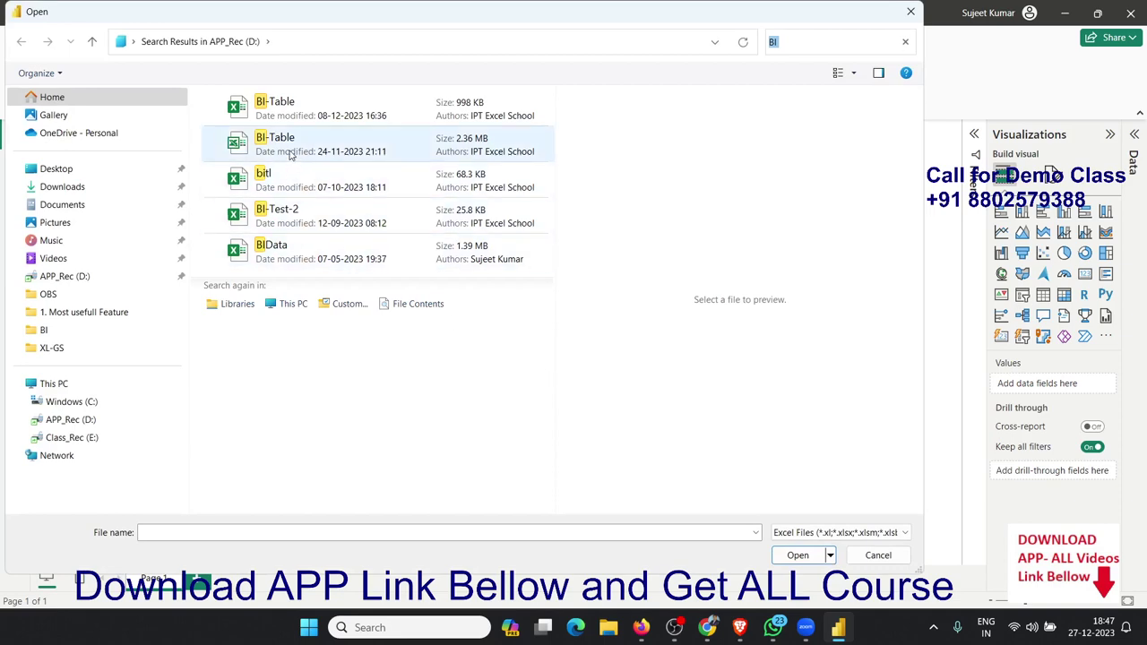
left_click(287, 119)
left_click(797, 554)
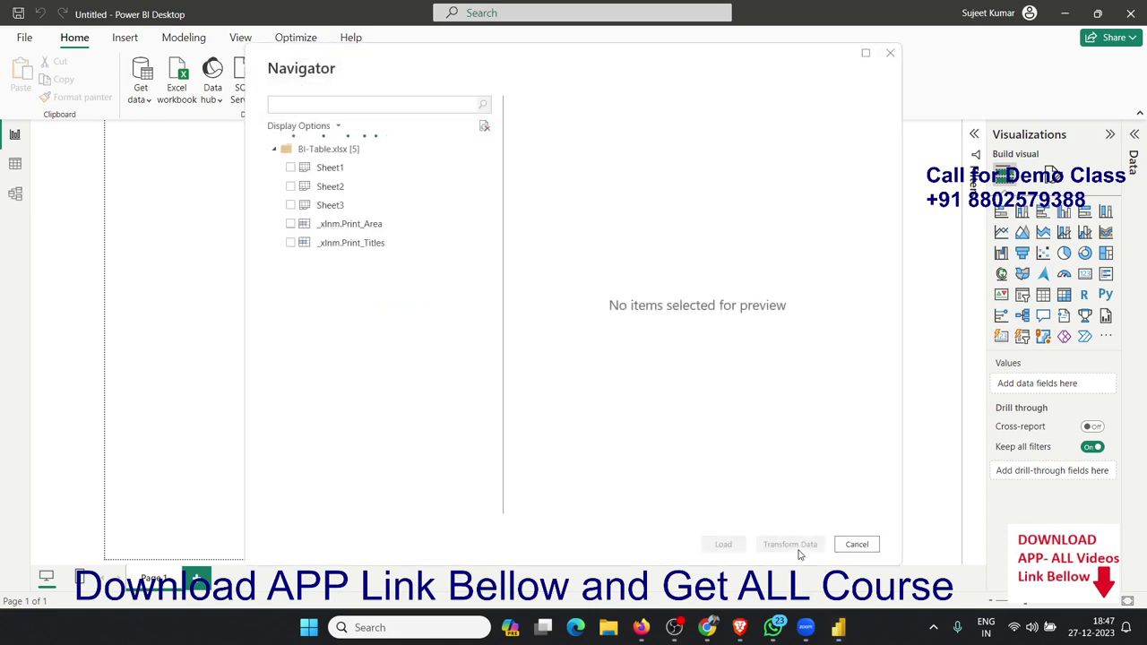
left_click(328, 168)
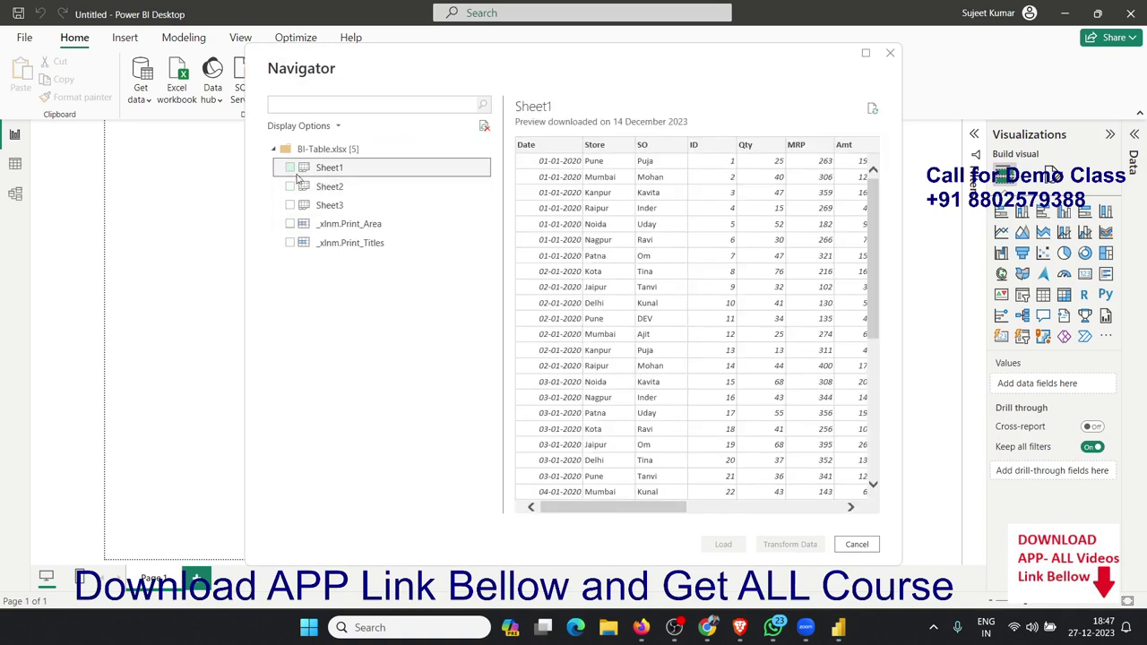
left_click(290, 169)
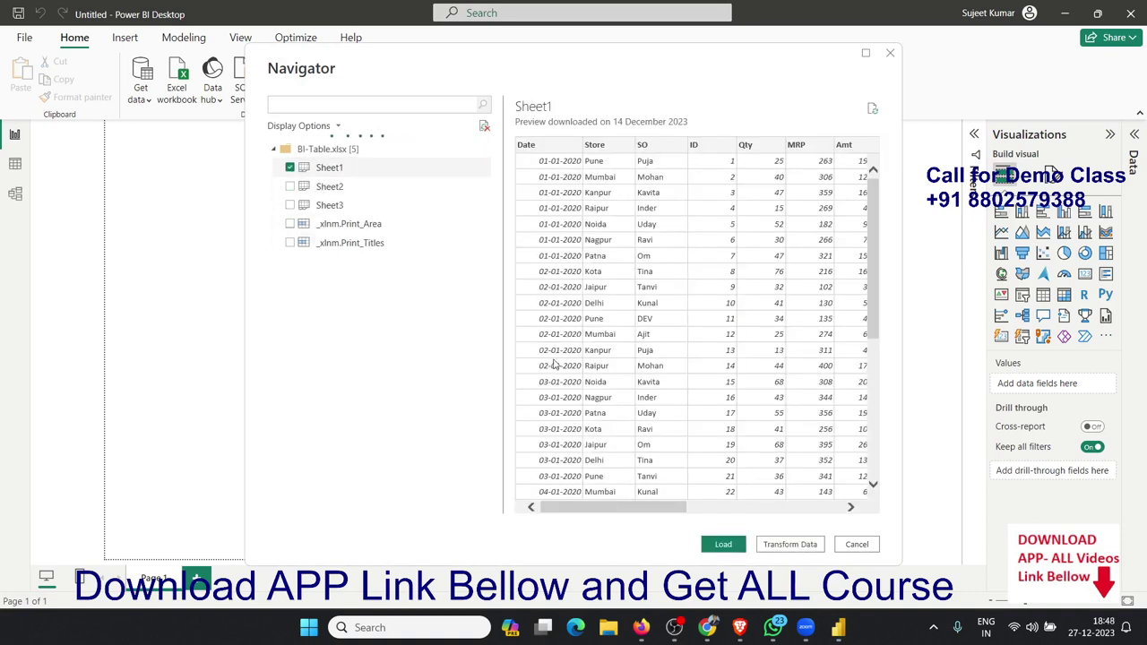
- Load Sheet1, expand its fields in the Data pane, and check the raw rows in Table view
left_click(724, 544)
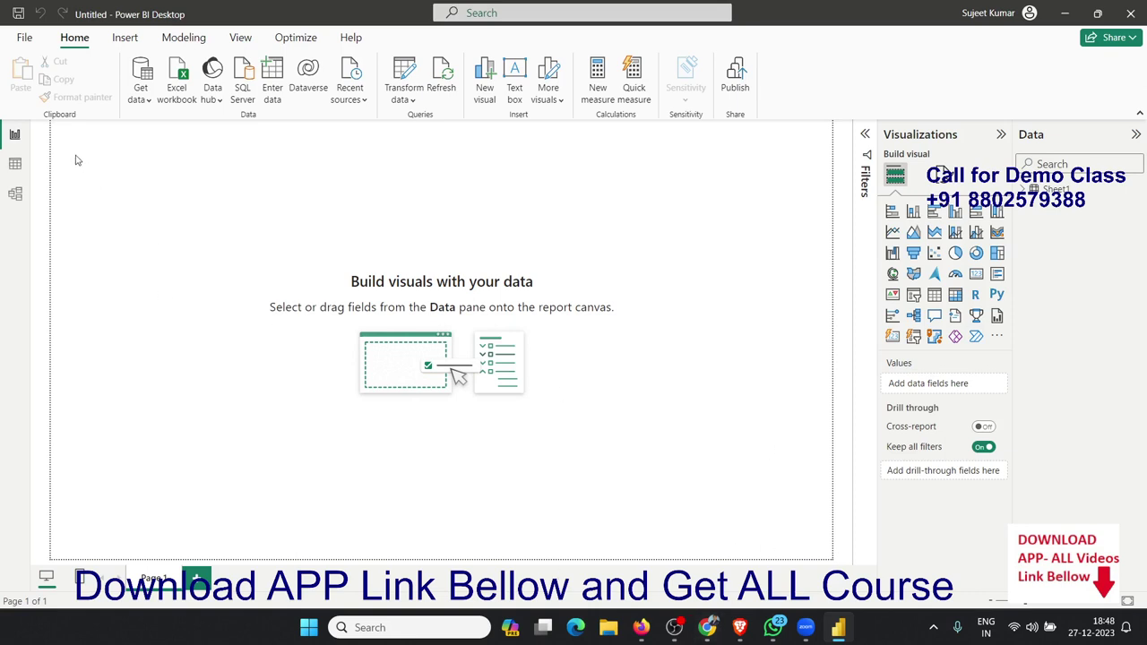
left_click_drag(58, 133, 194, 213)
left_click(1028, 189)
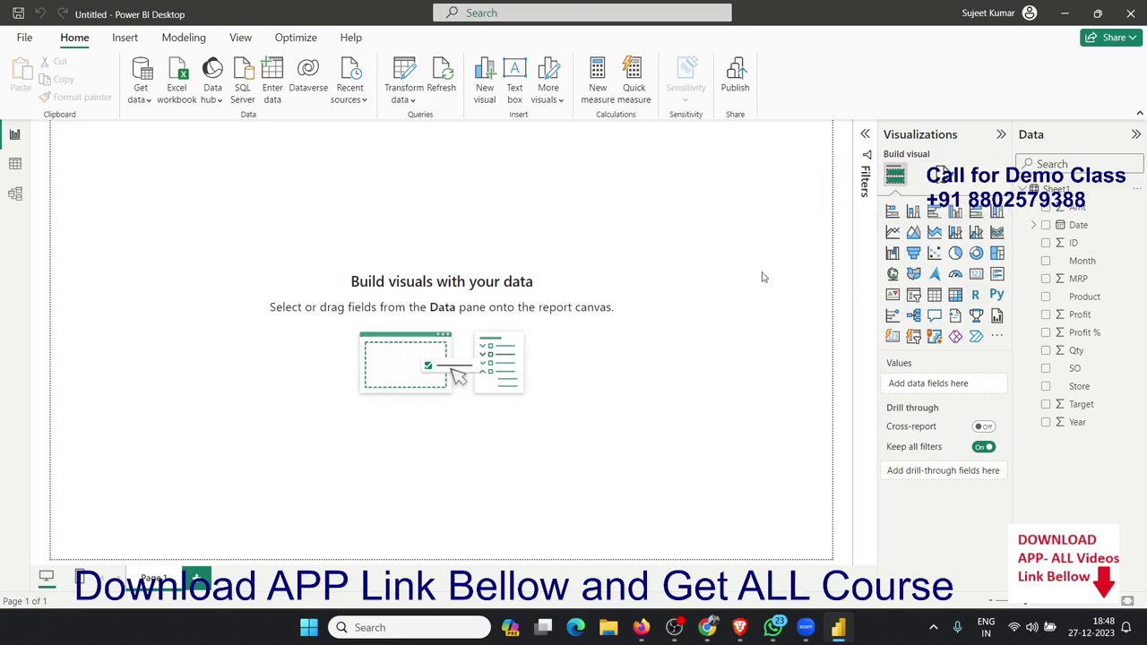
left_click(15, 164)
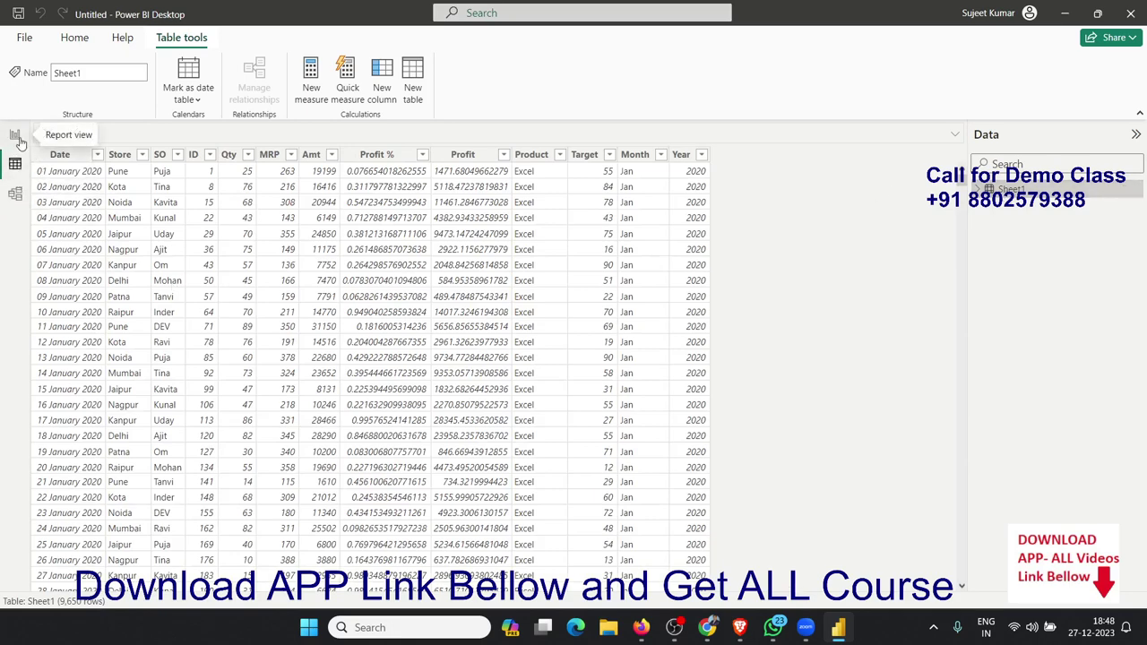
left_click(15, 136)
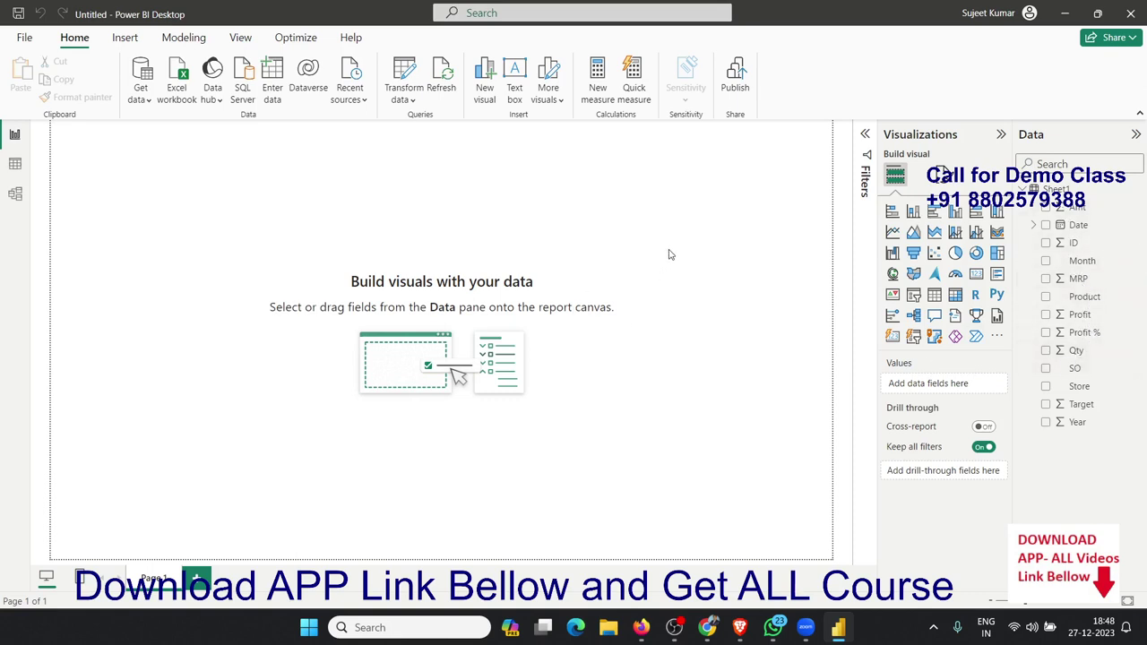
- Add a small top-left gauge showing Sum of Qty
left_click(955, 273)
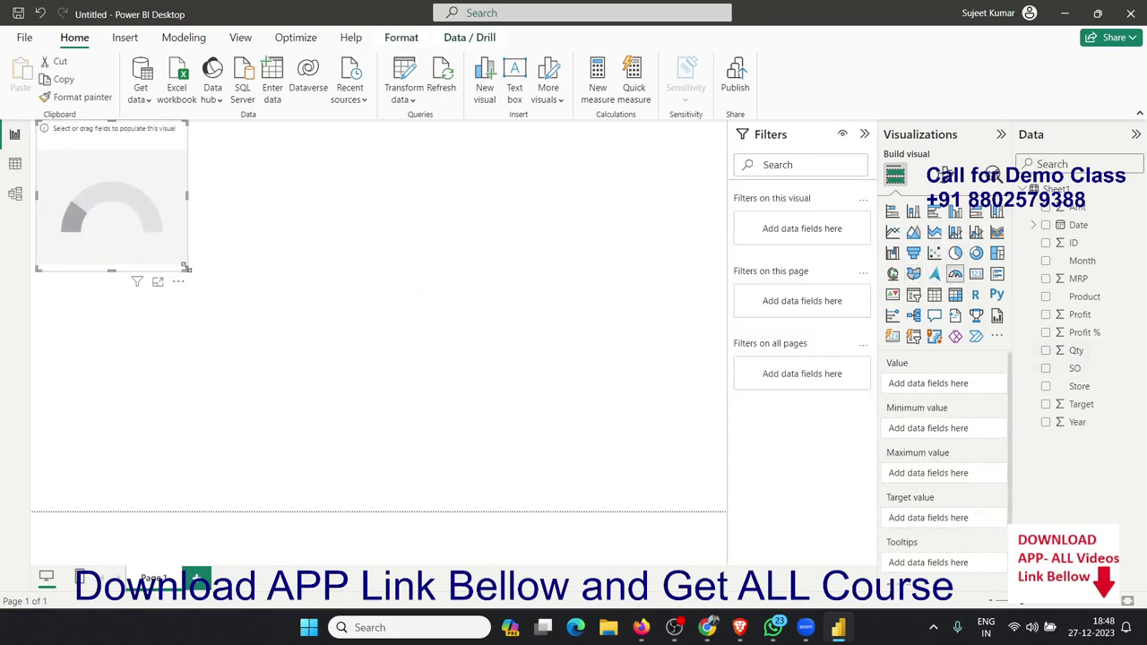
left_click_drag(185, 272, 164, 207)
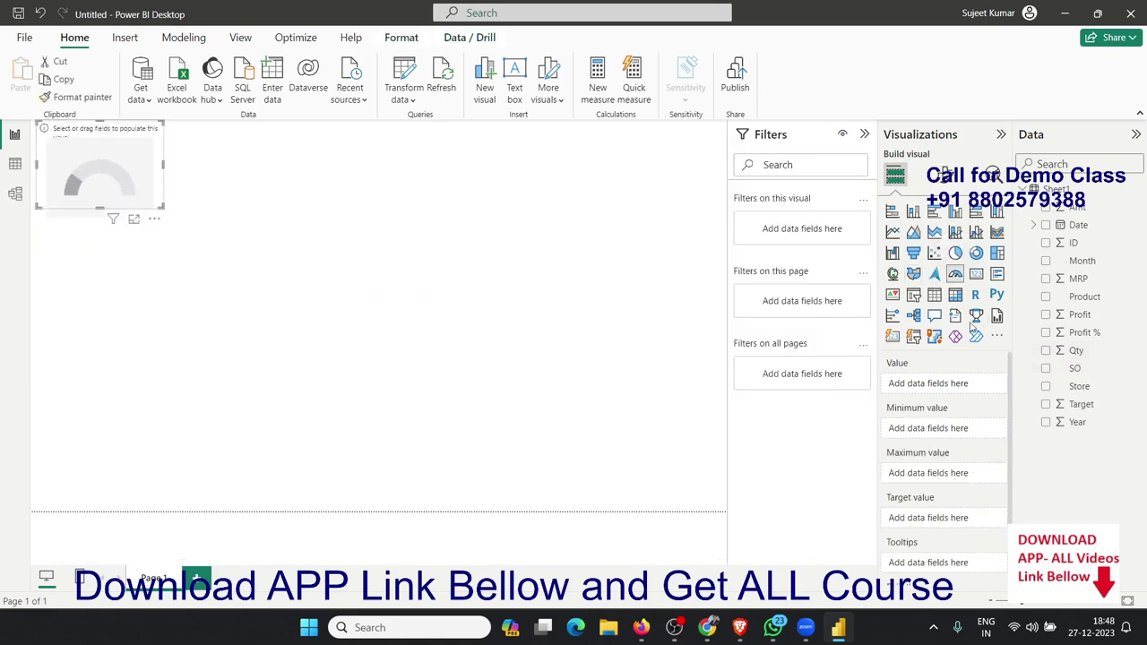
left_click_drag(1090, 361, 139, 190)
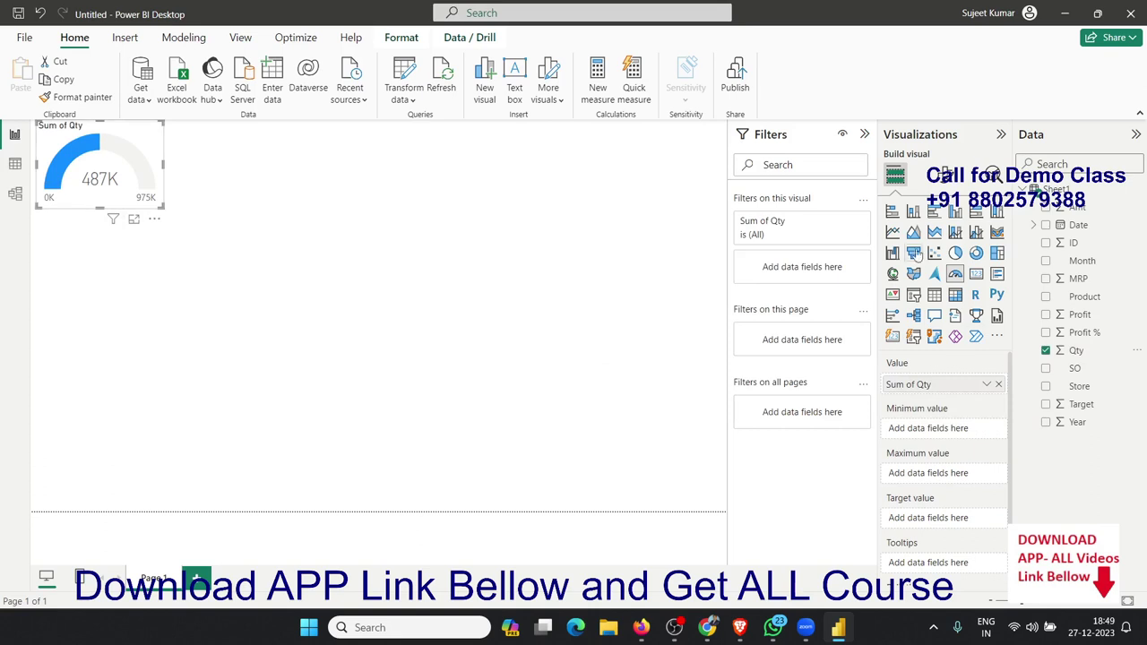
left_click(945, 180)
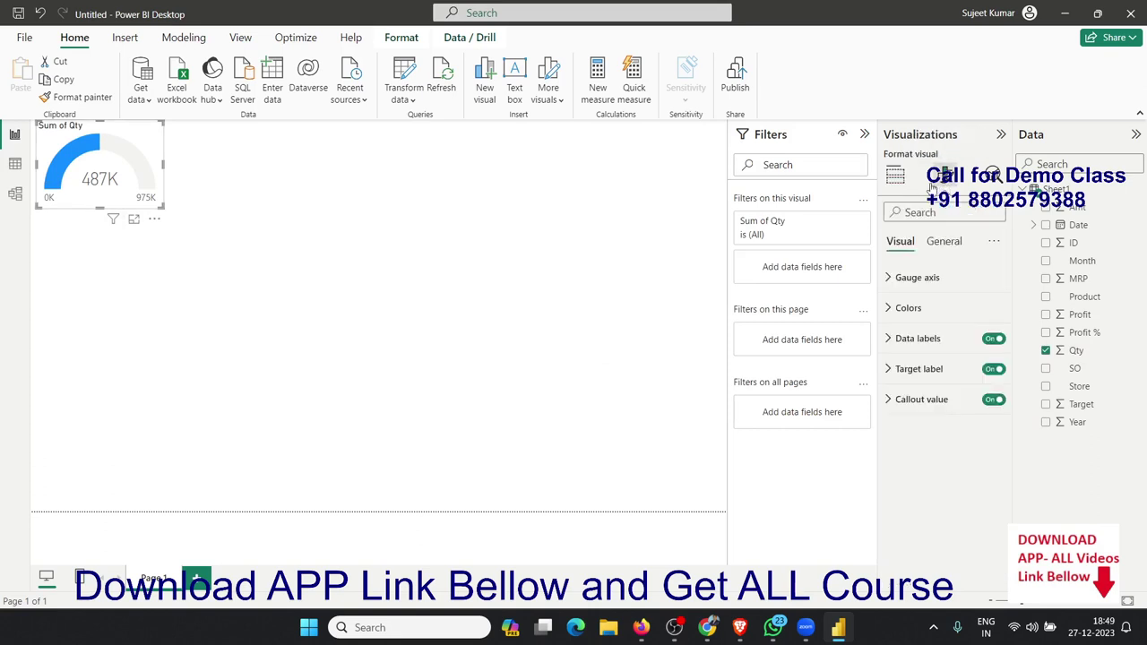
left_click(894, 176)
left_click(464, 280)
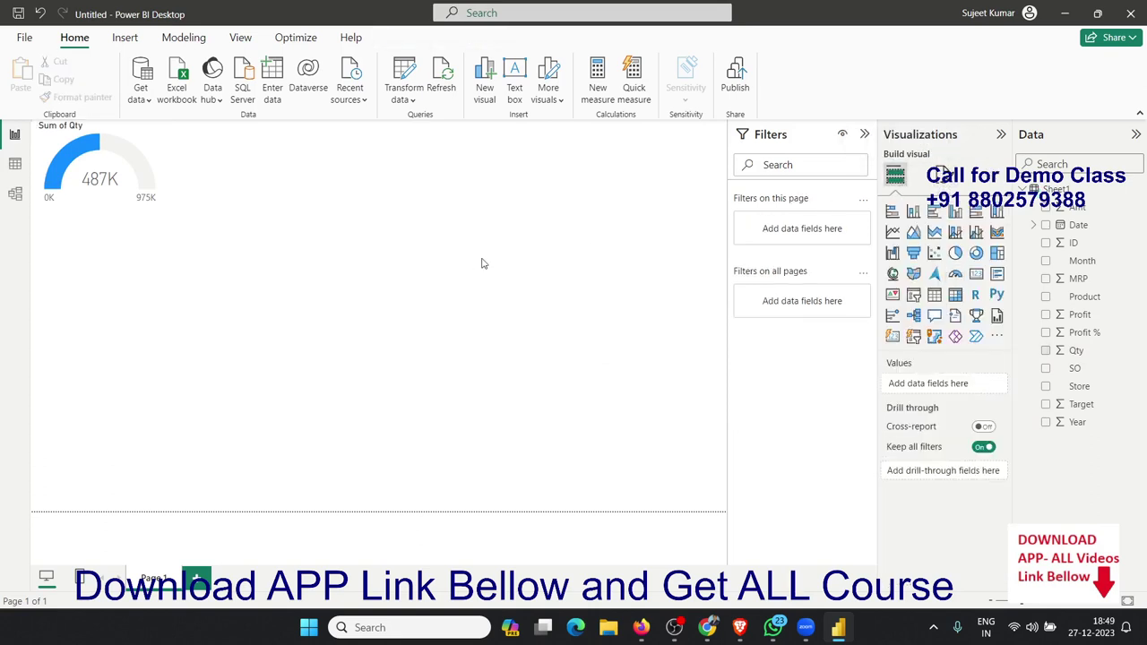
- Add a second gauge at the top-right showing Sum of Amt
left_click(952, 284)
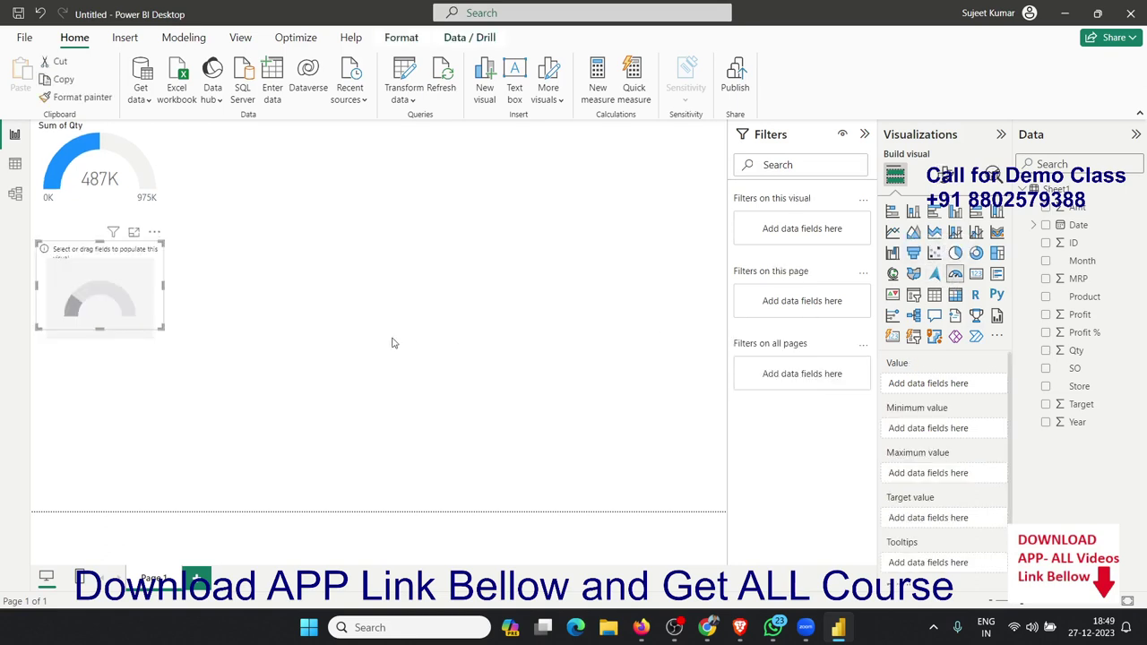
left_click_drag(139, 304, 695, 193)
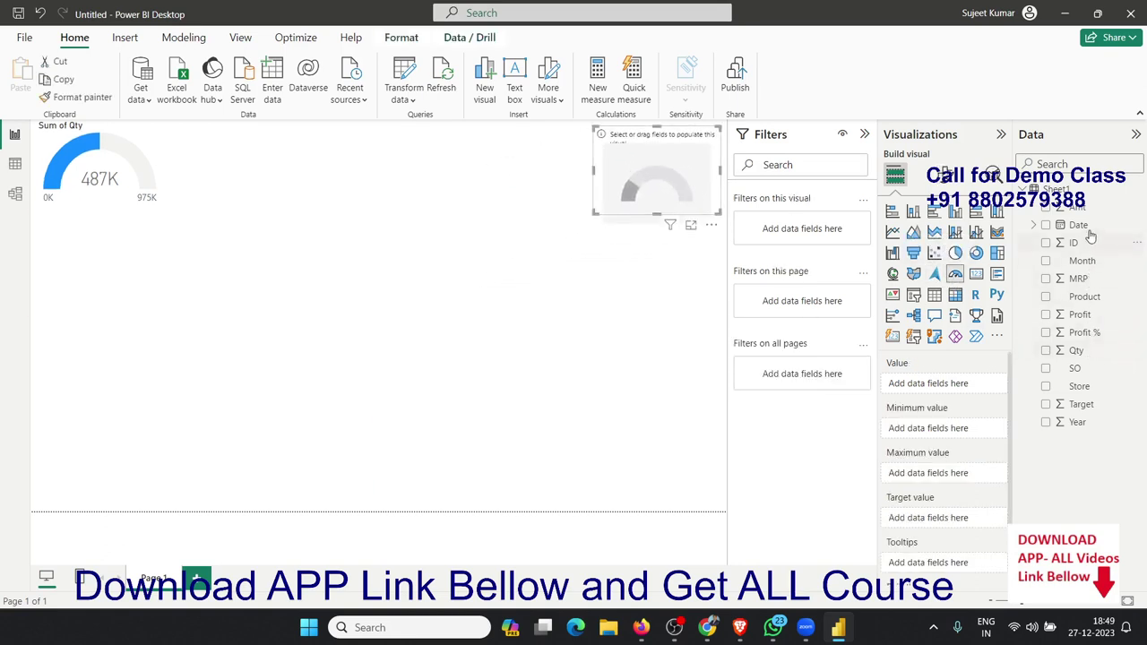
left_click_drag(1080, 208, 683, 203)
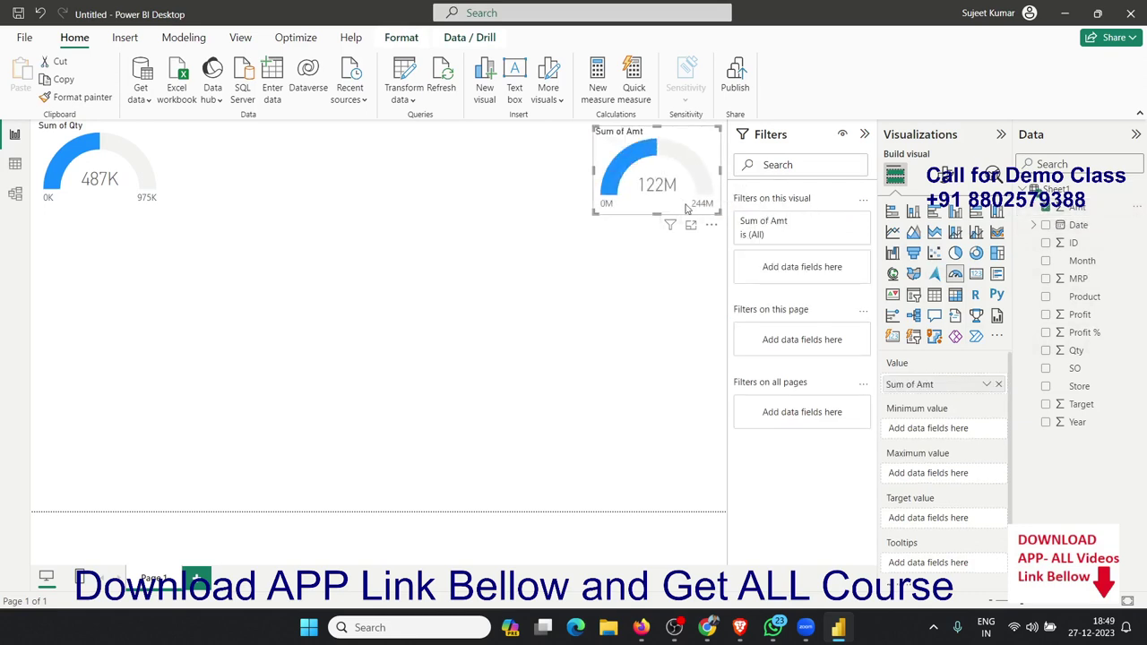
- Change the Sum of Amt gauge's fill colour to green
left_click(946, 175)
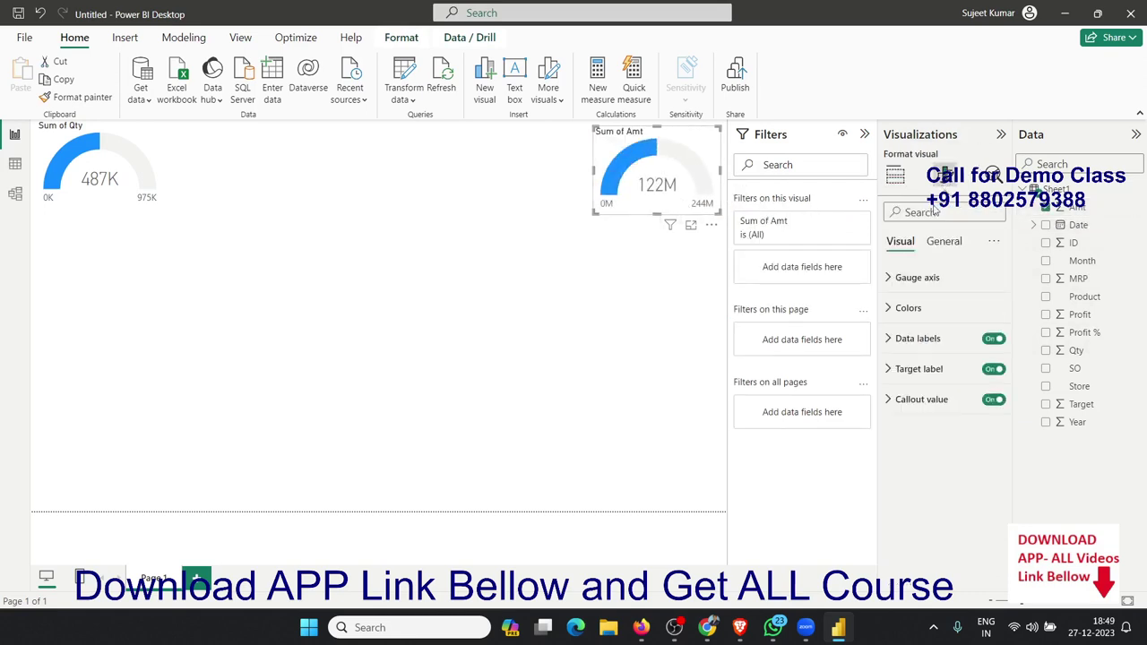
left_click(906, 307)
left_click(914, 359)
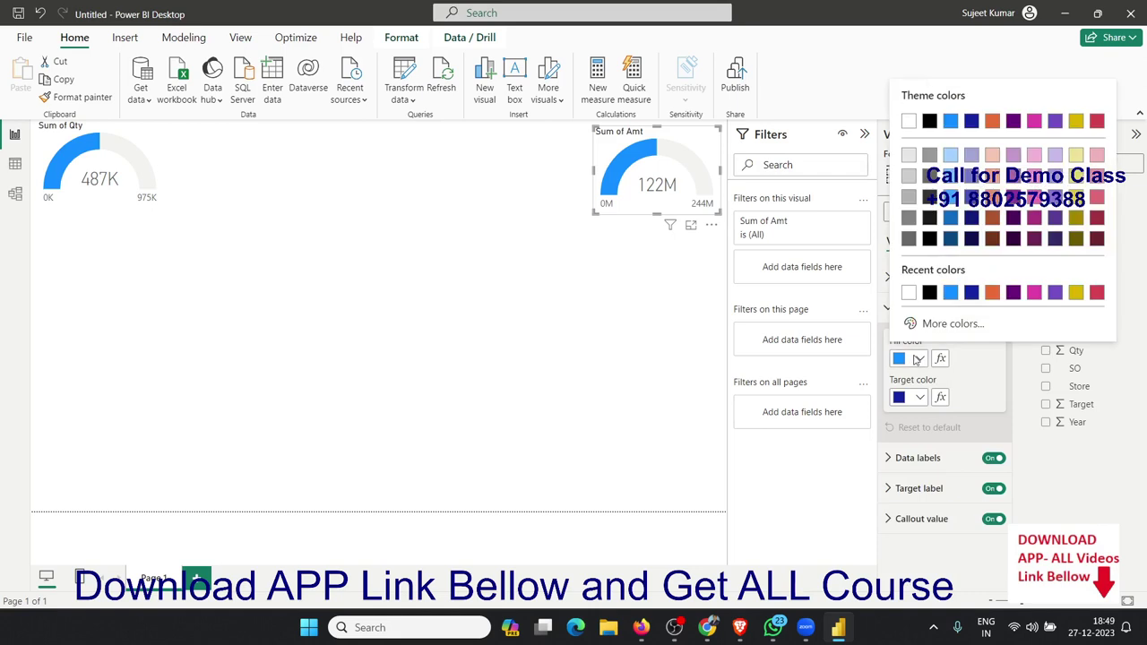
left_click(953, 323)
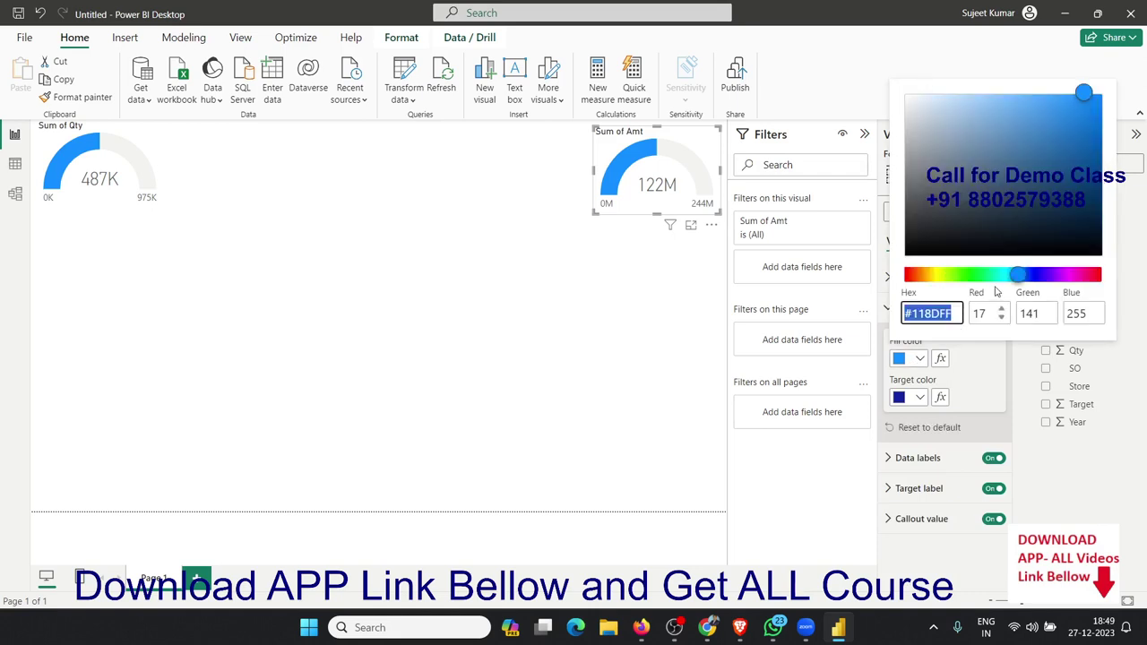
left_click(982, 274)
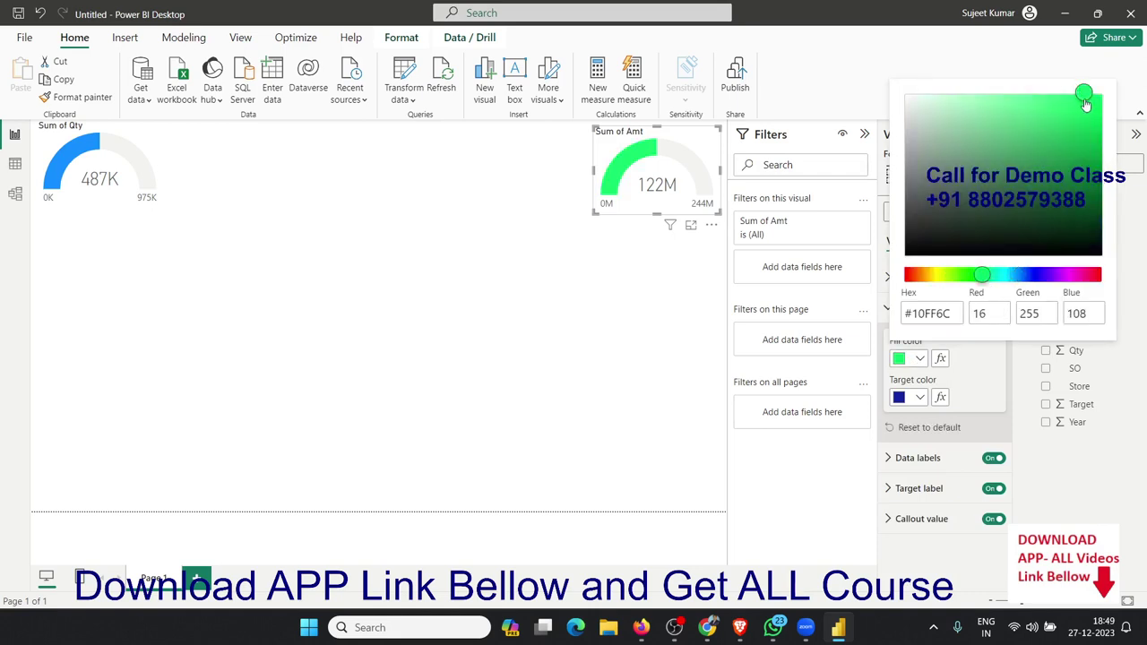
left_click_drag(1089, 108, 1084, 106)
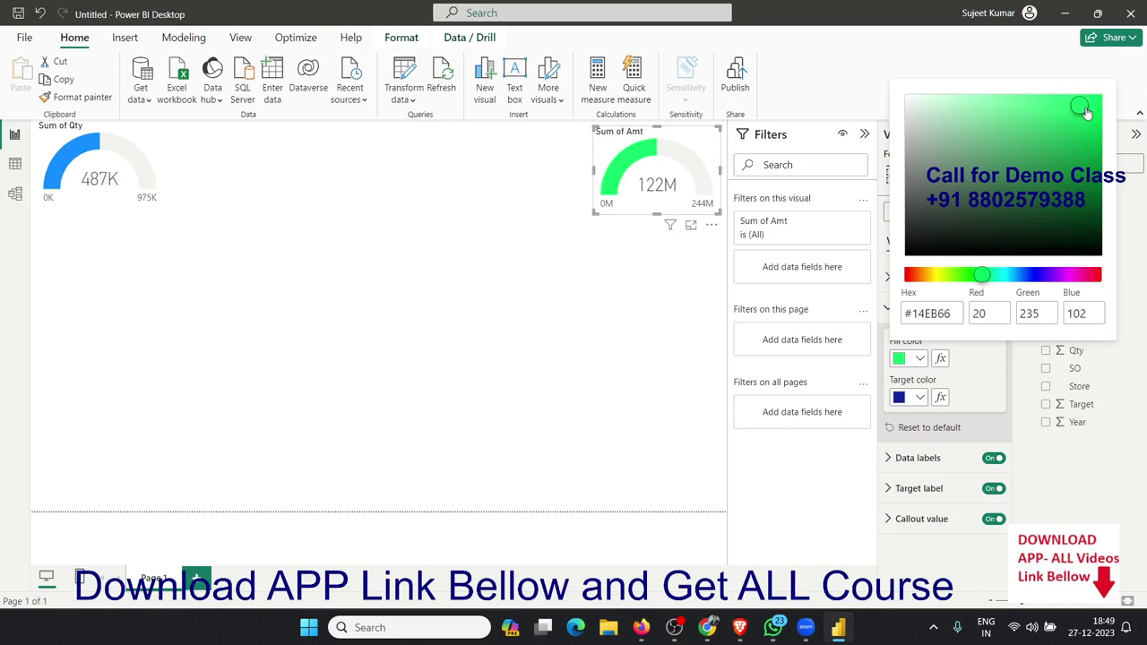
left_click(652, 251)
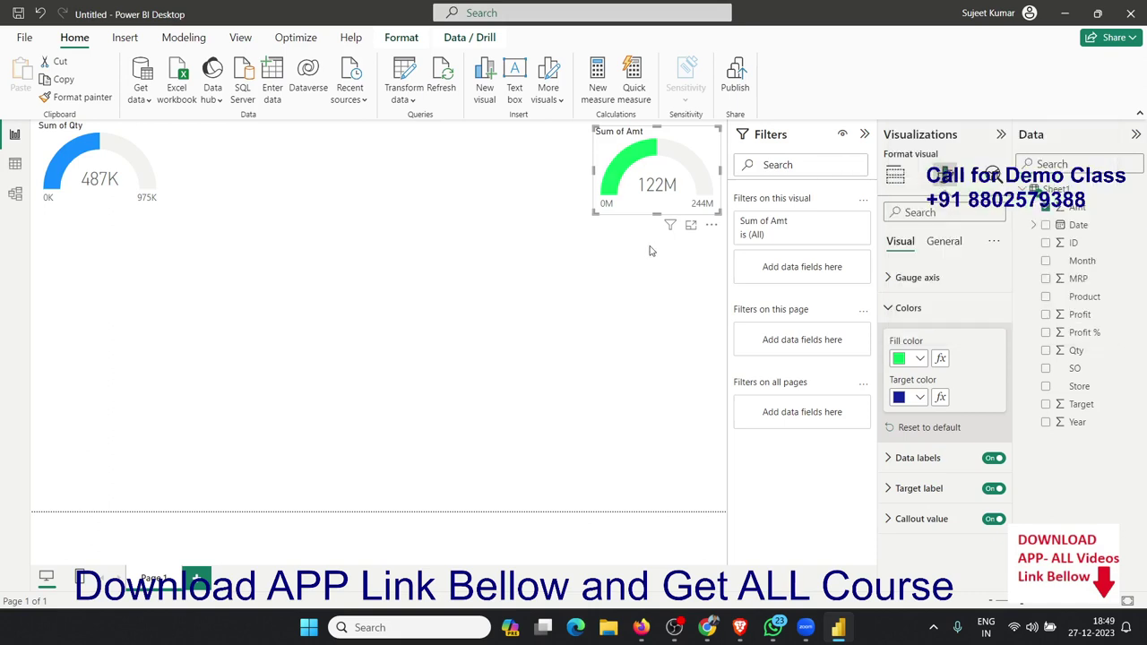
left_click(514, 271)
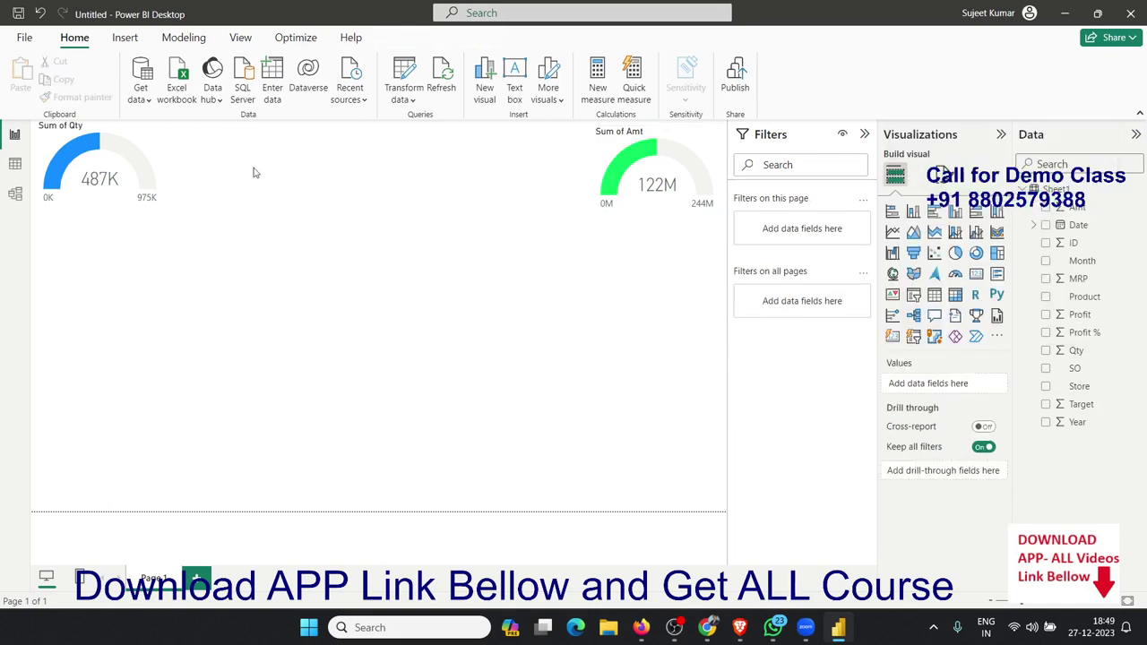
- Insert a 'Sales Report -2023' text box and place it at the top beside the Qty gauge
left_click_drag(226, 138, 554, 178)
left_click(125, 36)
left_click(471, 74)
type("Sales Report -202")
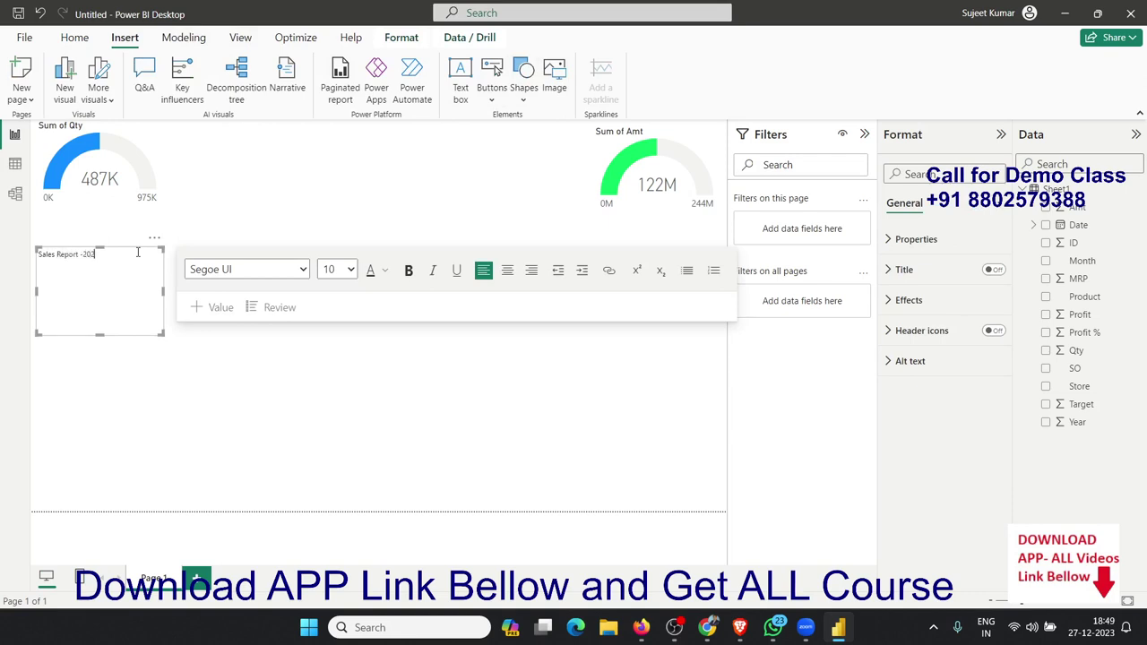
type("3")
left_click_drag(116, 254, 297, 133)
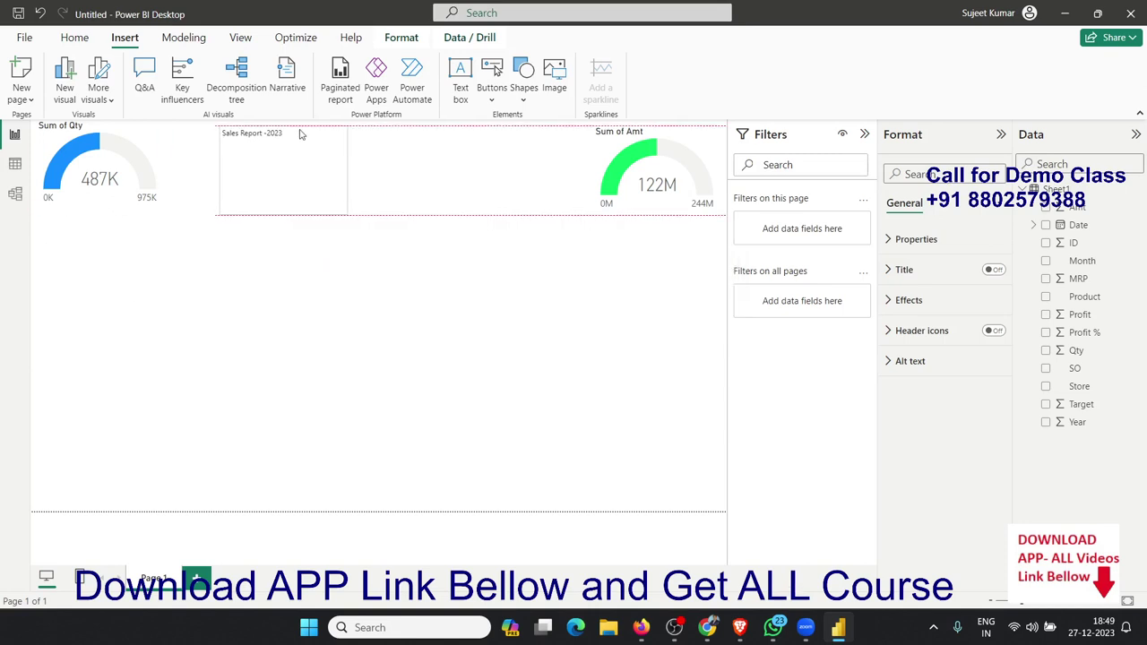
left_click_drag(345, 170, 511, 170)
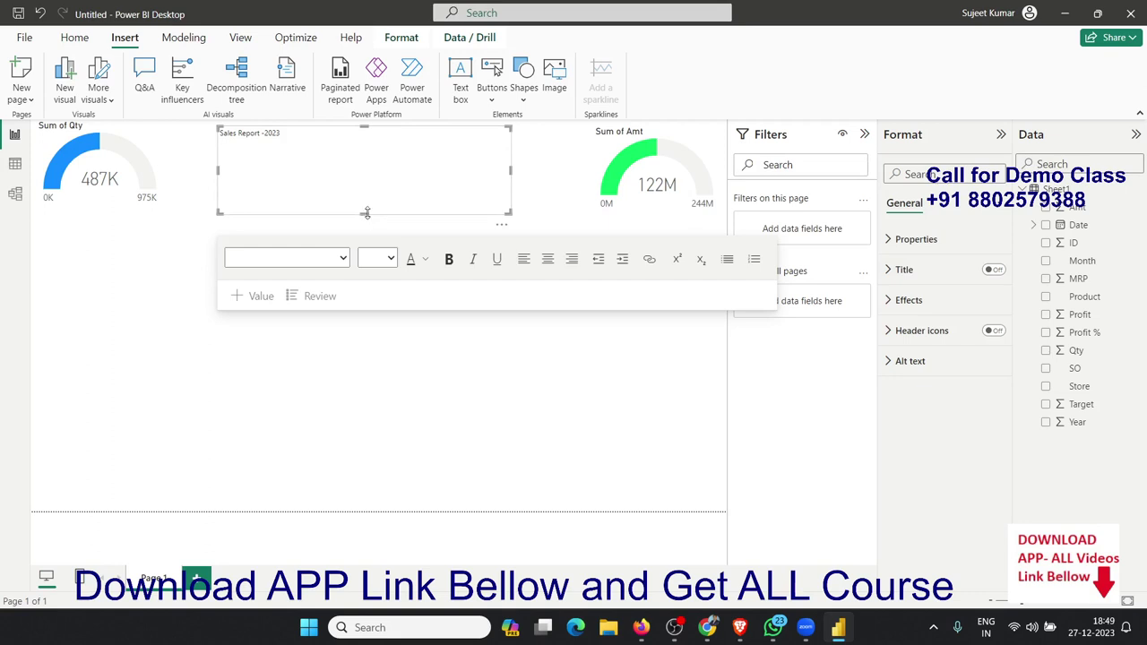
left_click_drag(364, 211, 364, 163)
- Set the title text to 40-point font size
left_click(354, 154)
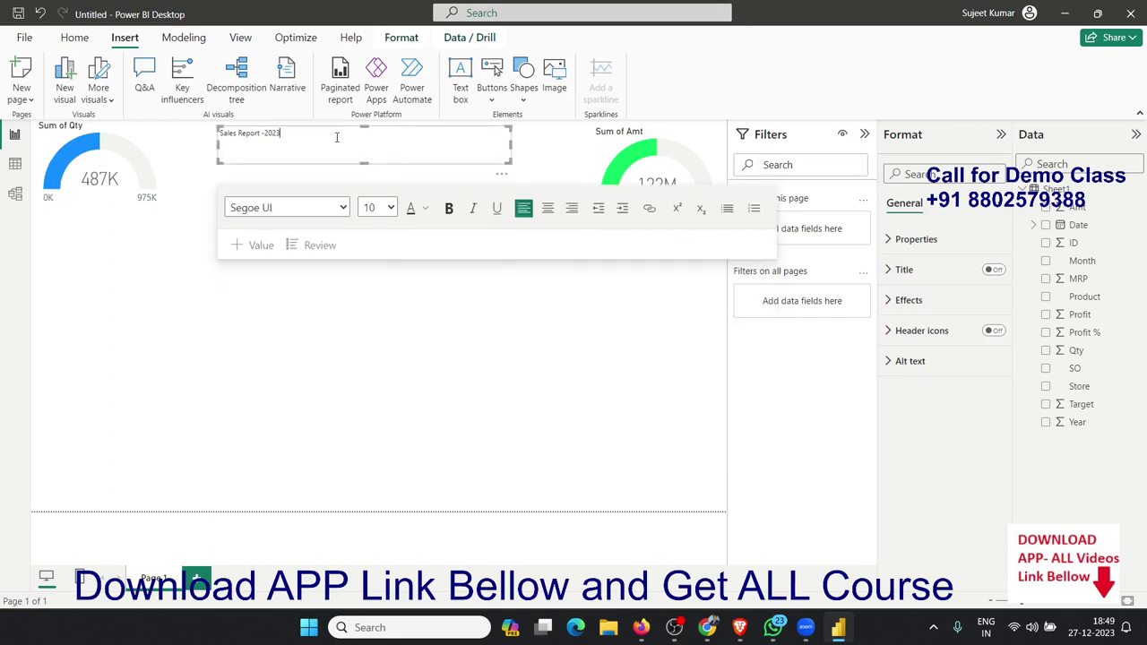
left_click_drag(220, 133, 280, 133)
left_click(390, 208)
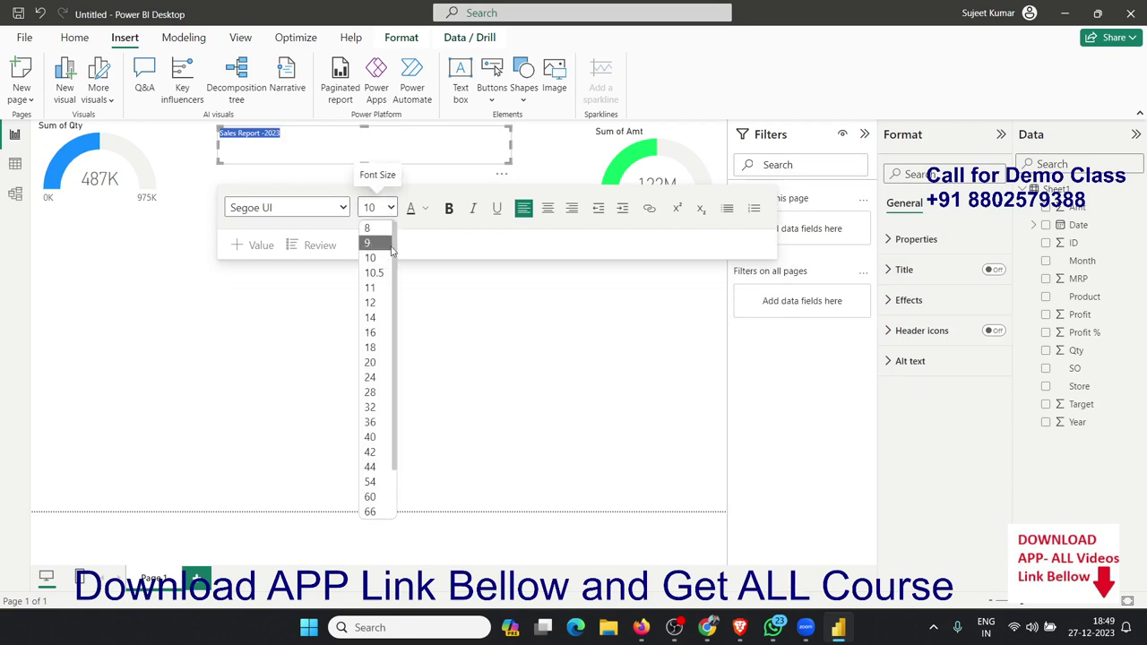
left_click(386, 444)
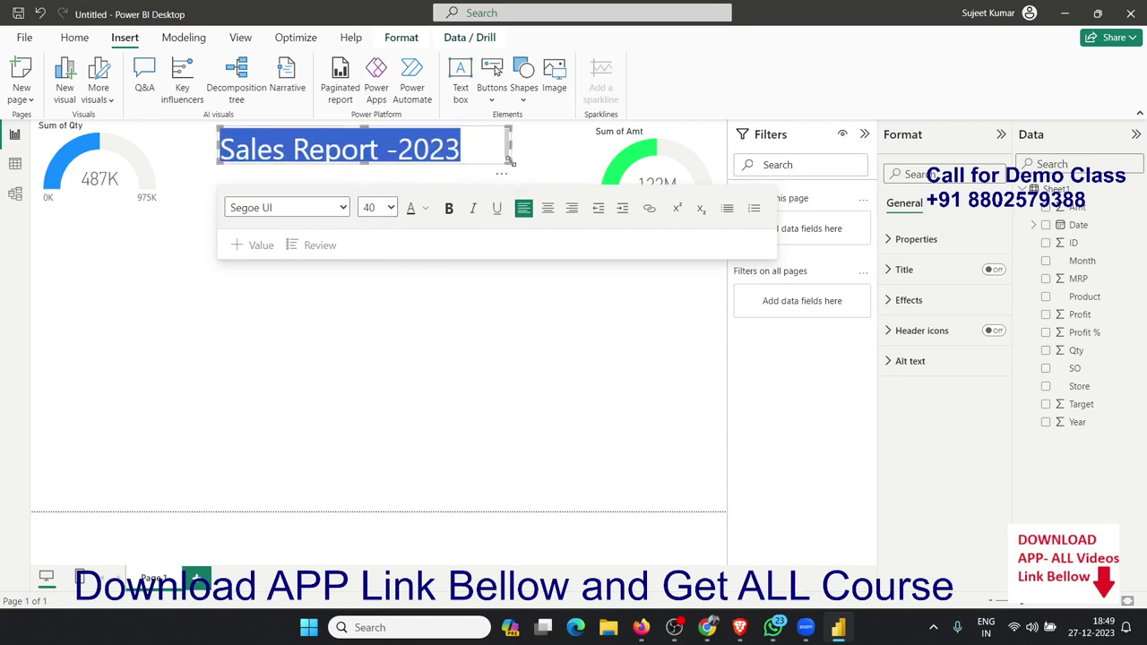
left_click(398, 307)
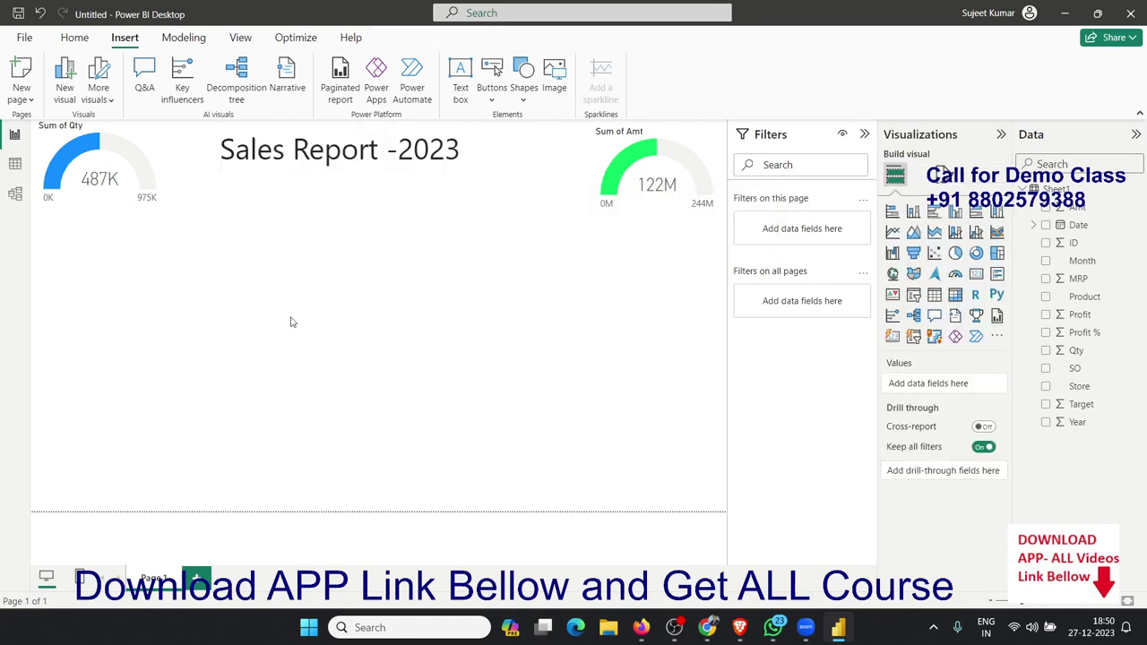
- Add a tall bar chart just below the Sum of Qty gauge
left_click_drag(52, 229, 182, 411)
left_click(934, 212)
left_click_drag(108, 285, 109, 253)
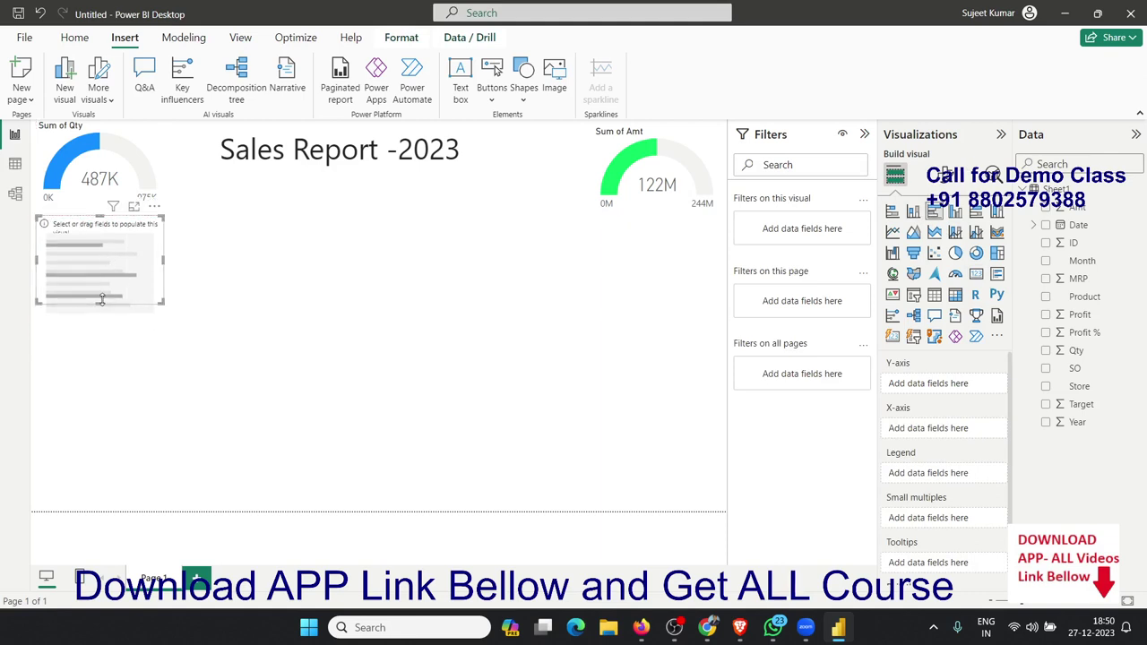
left_click_drag(100, 303, 100, 502)
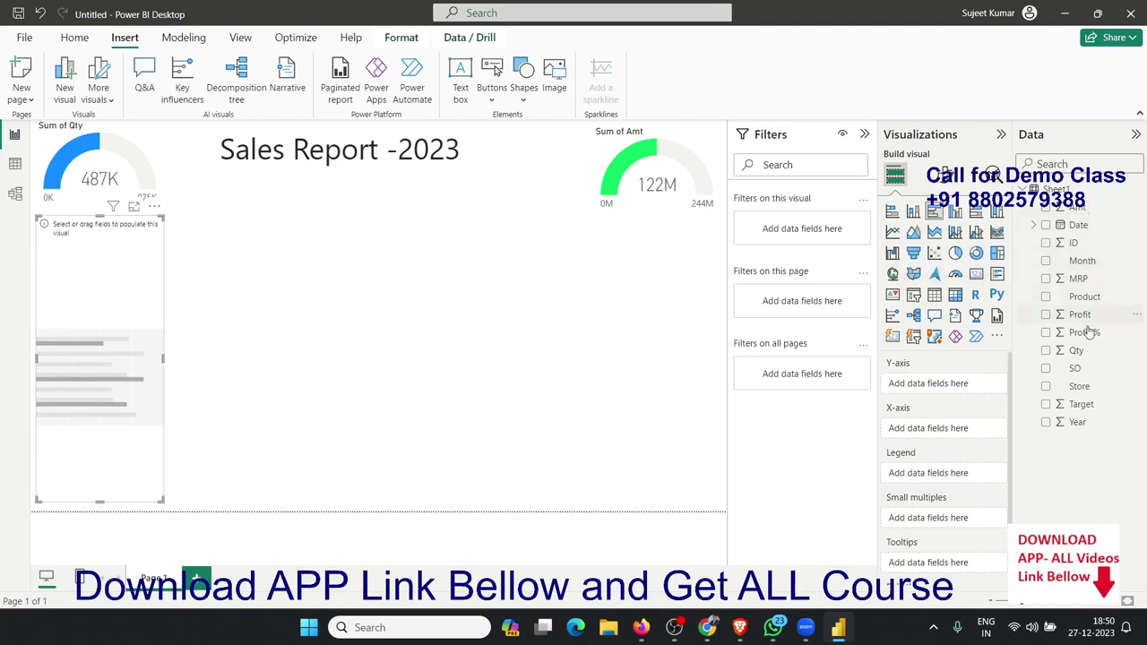
- Plot Sum of Amt and Sum of Qty by Product in the bar chart
left_click_drag(1084, 297, 124, 310)
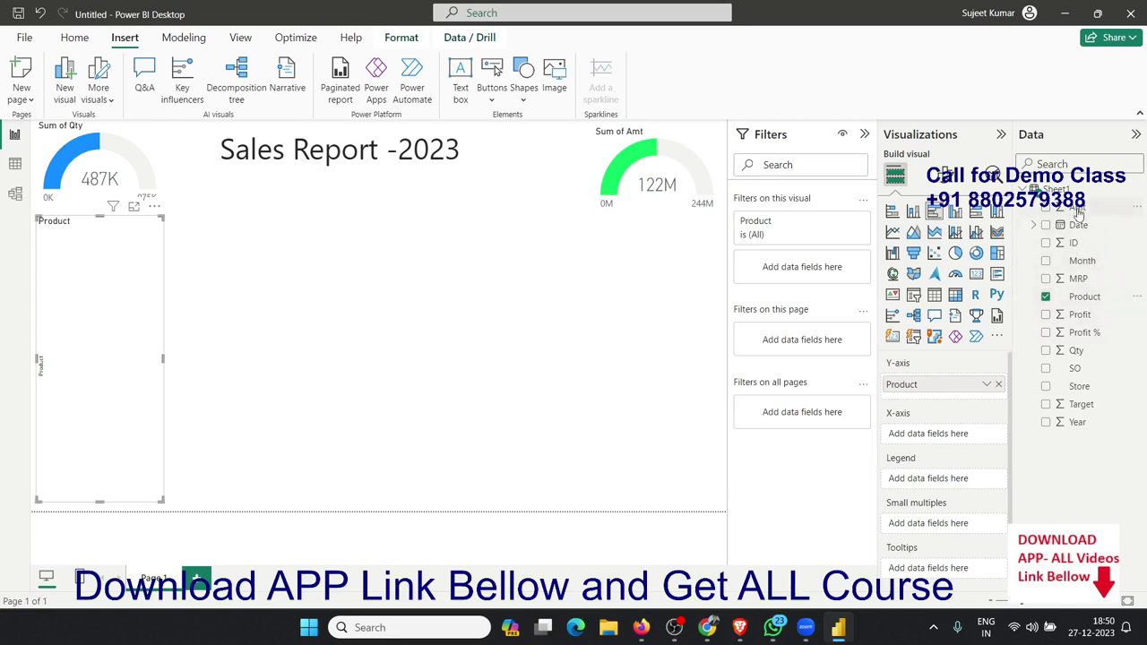
mouse_move(1077, 207)
left_mouse_down()
mouse_move(182, 326)
mouse_move(224, 326)
left_mouse_up()
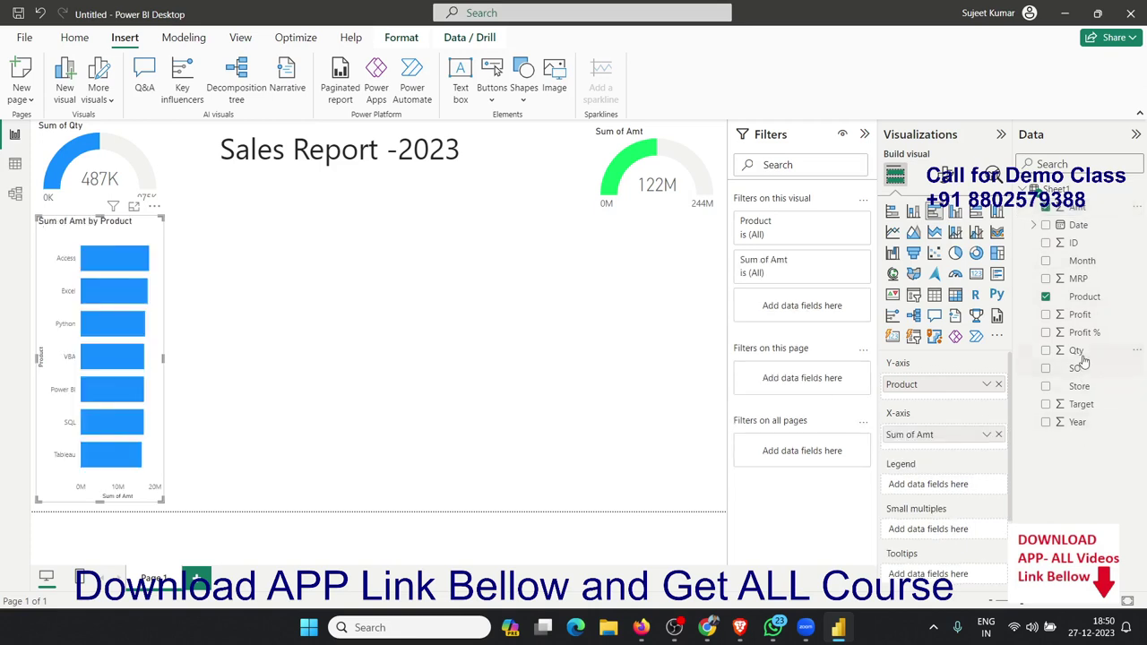
left_click_drag(1076, 350, 137, 398)
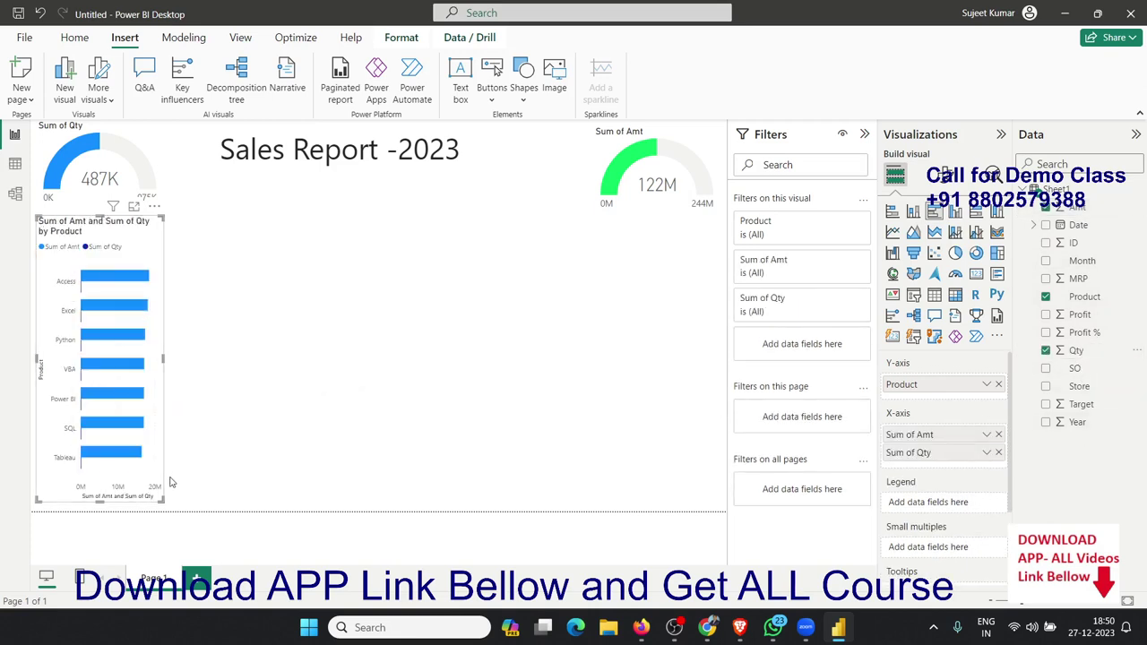
left_click_drag(160, 496, 175, 500)
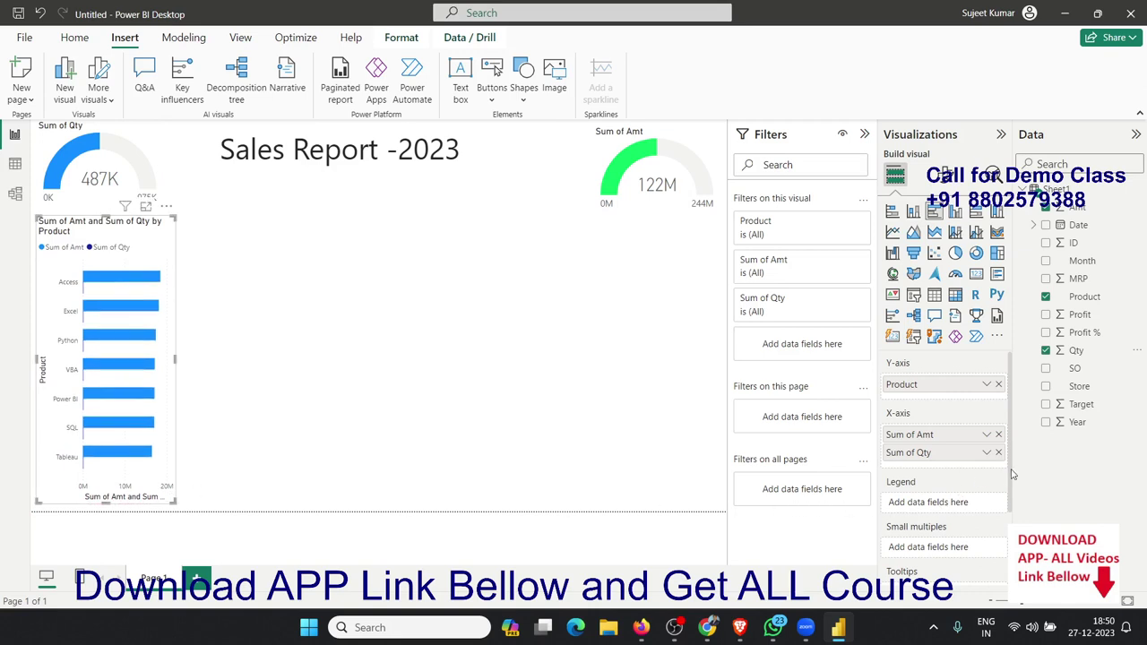
mouse_move(1013, 475)
left_mouse_down()
mouse_move(1013, 488)
mouse_move(1013, 472)
left_mouse_up()
- Review the bar chart's X- and Y-axis formatting settings and widen it slightly
left_click(946, 179)
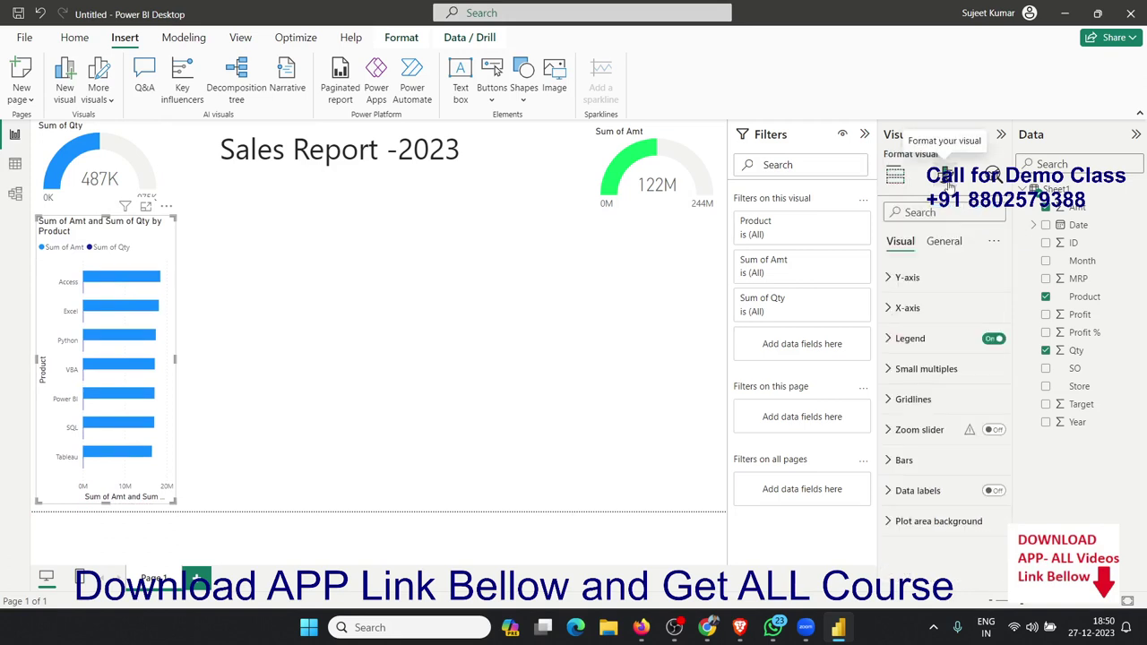
left_click(905, 309)
left_click(908, 287)
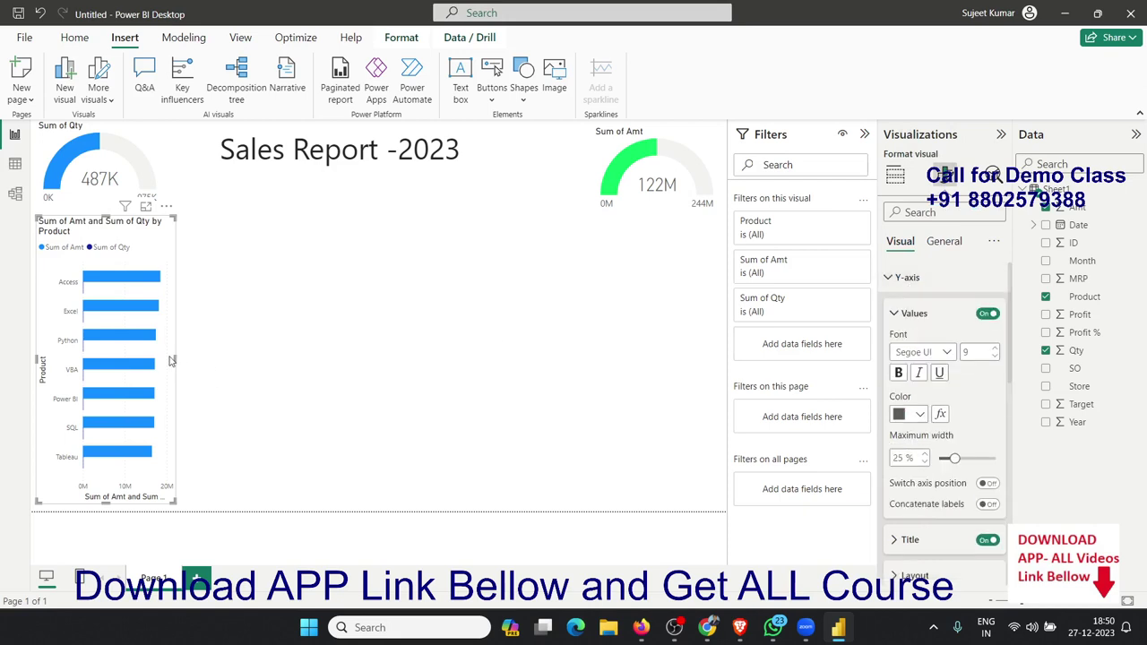
left_click_drag(175, 358, 186, 358)
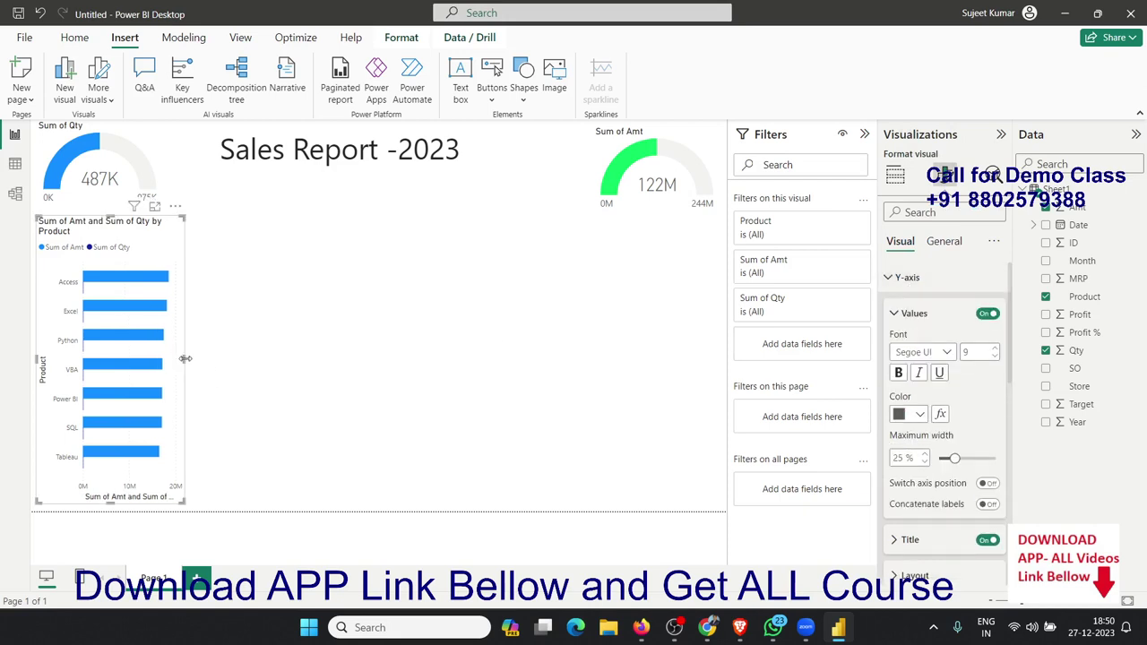
left_click(950, 246)
left_click(905, 247)
- Remove Sum of Amt so the bar chart shows only Sum of Qty by Product
left_click(895, 175)
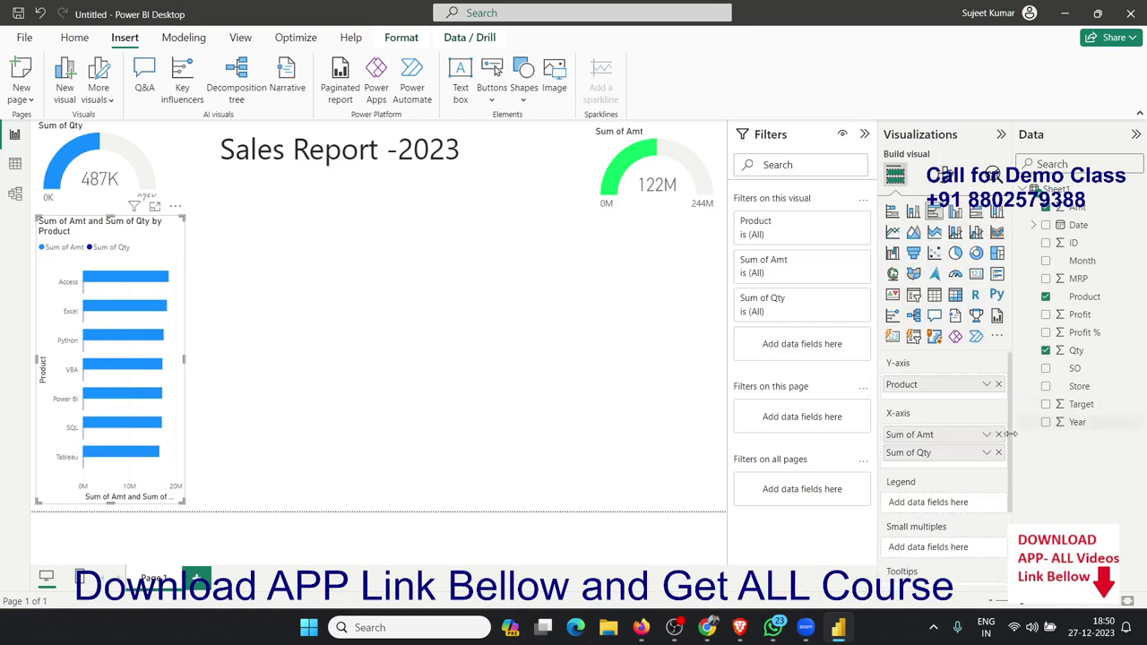
left_click(999, 435)
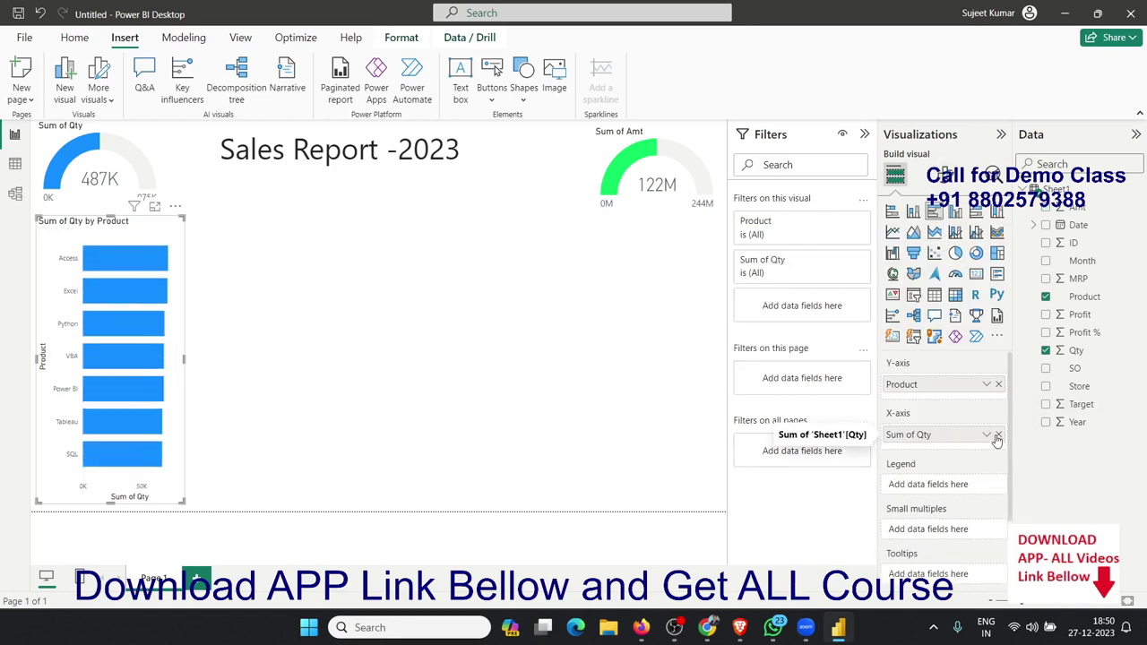
left_click_drag(183, 360, 195, 359)
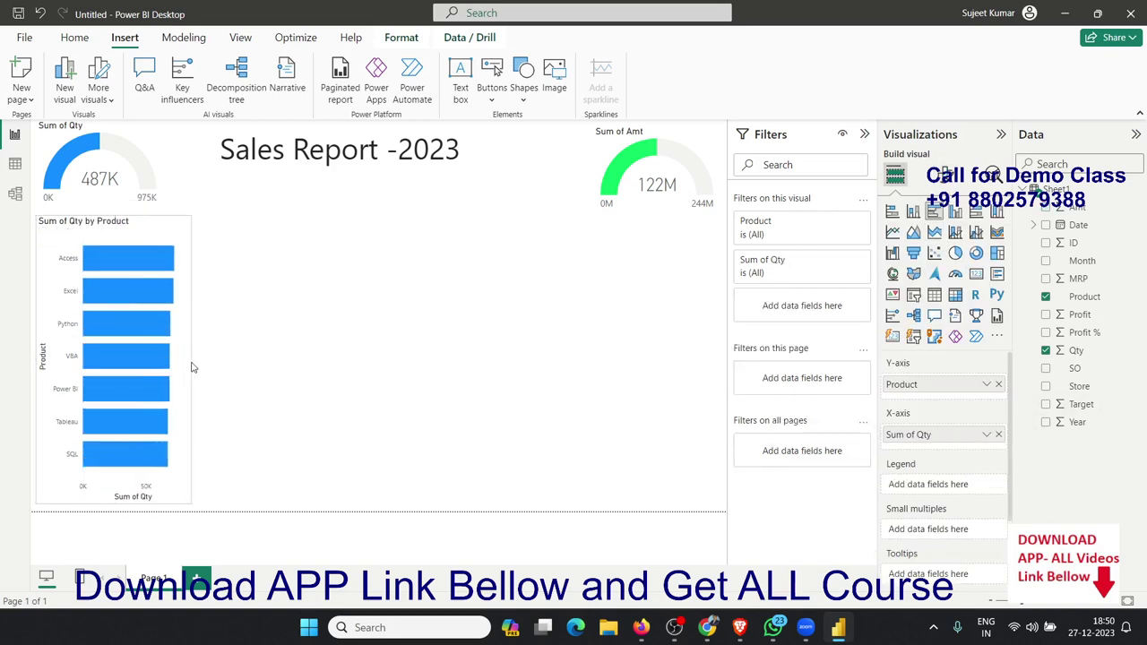
left_click(258, 352)
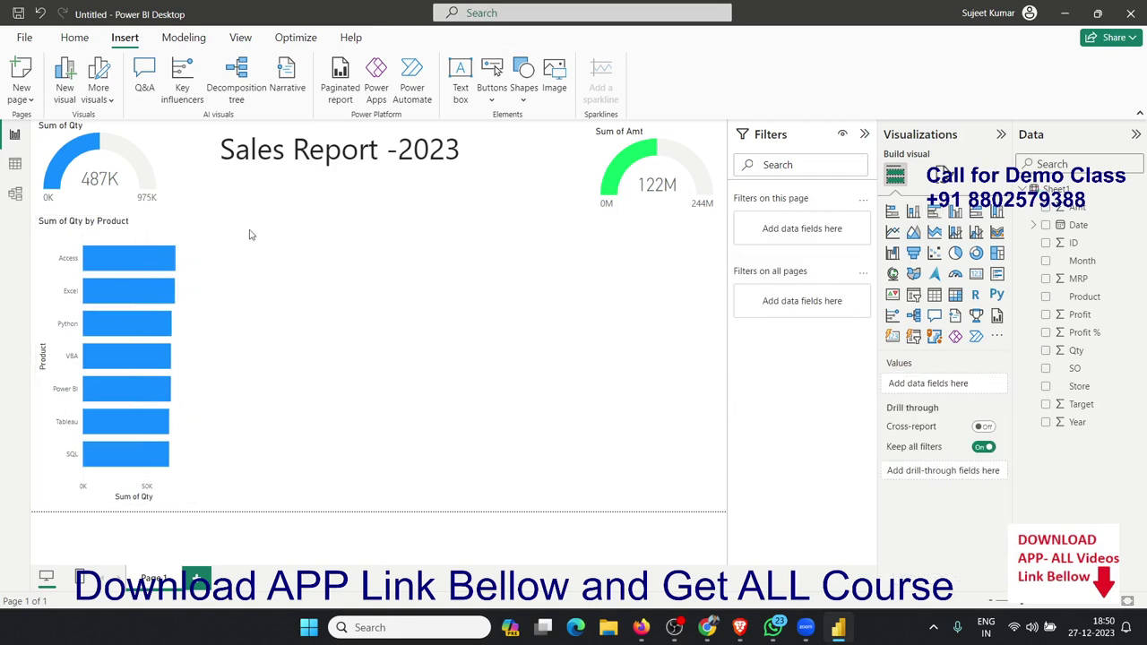
- Add a wide, short clustered column chart below the title
left_click_drag(213, 226, 324, 310)
mouse_move(955, 220)
left_mouse_down()
mouse_move(378, 319)
mouse_move(298, 290)
left_mouse_up()
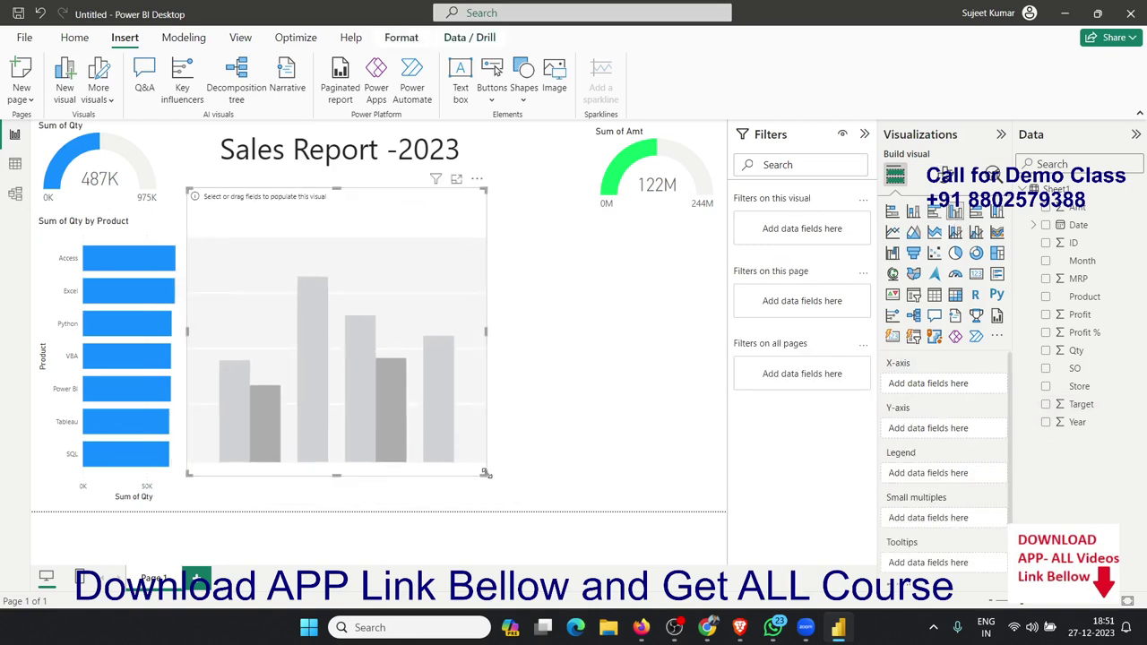
left_click_drag(485, 473, 504, 337)
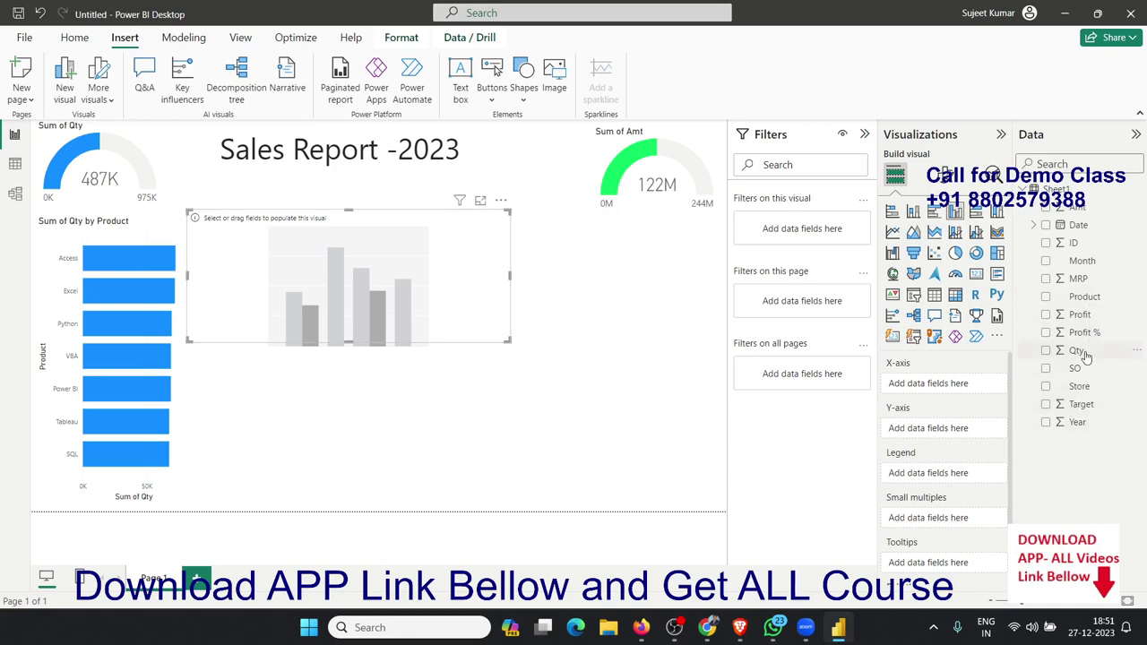
- Plot Sum of Qty and Sum of Target by SO in the column chart and widen it
left_click_drag(1078, 350, 404, 303)
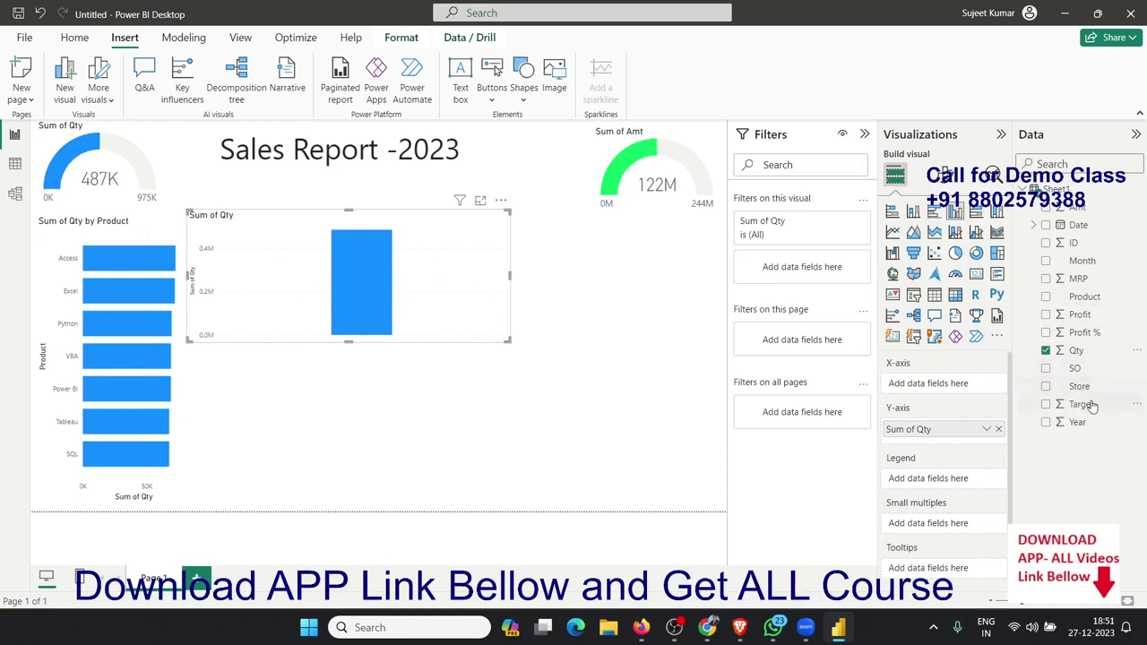
left_click_drag(1082, 404, 422, 315)
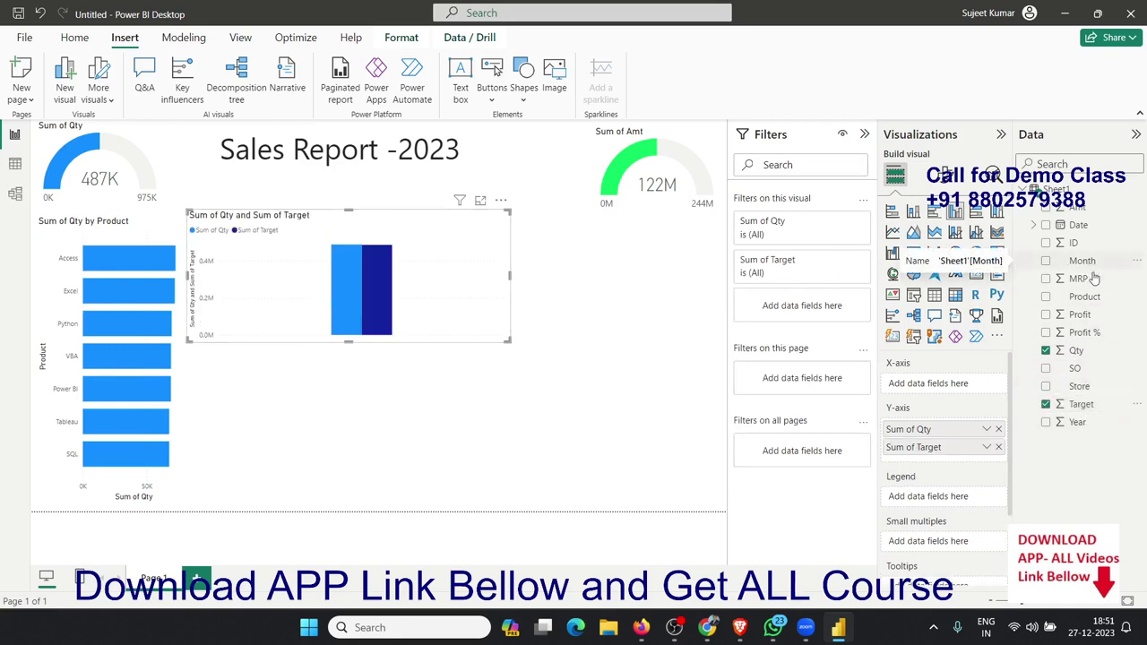
left_click_drag(1078, 369, 430, 319)
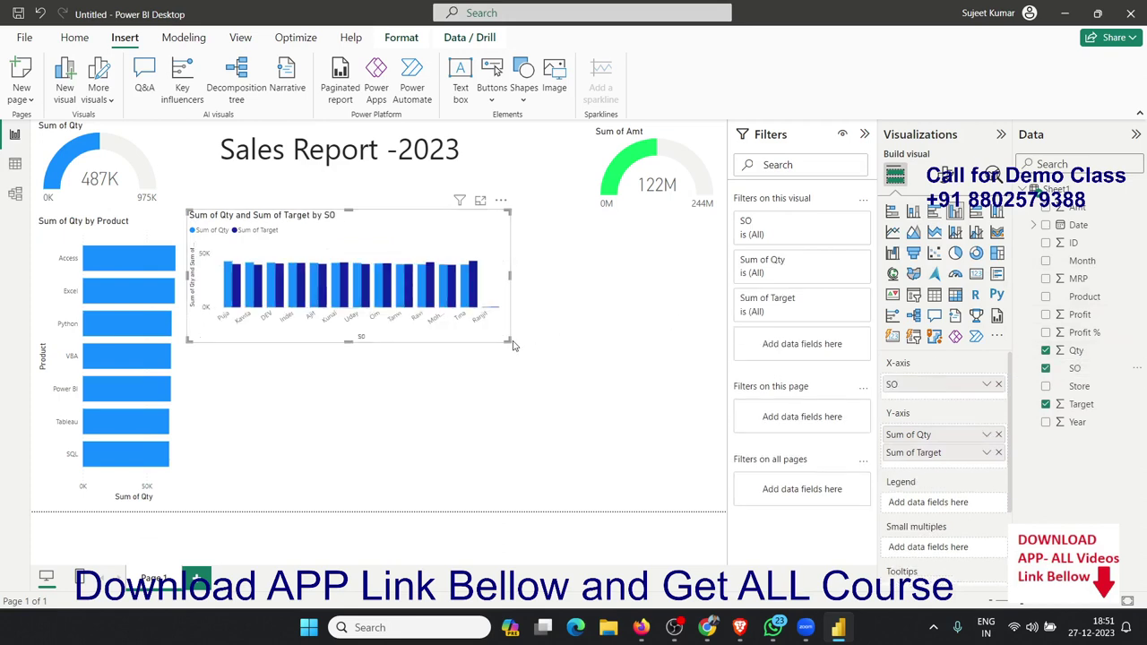
left_click_drag(508, 340, 540, 343)
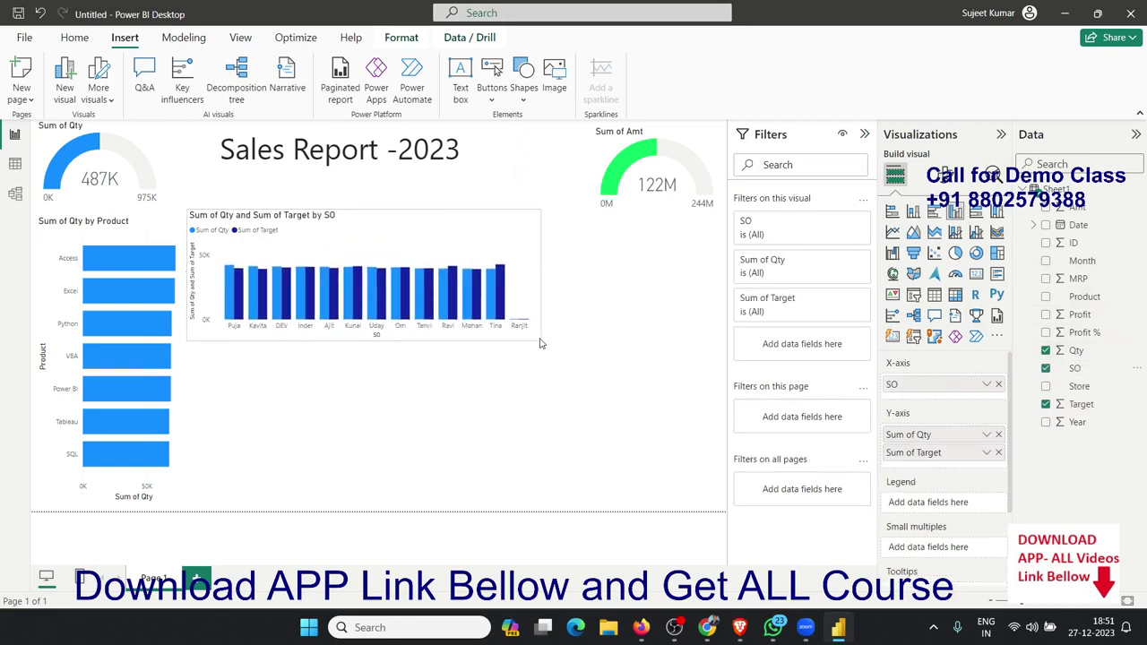
left_click(598, 359)
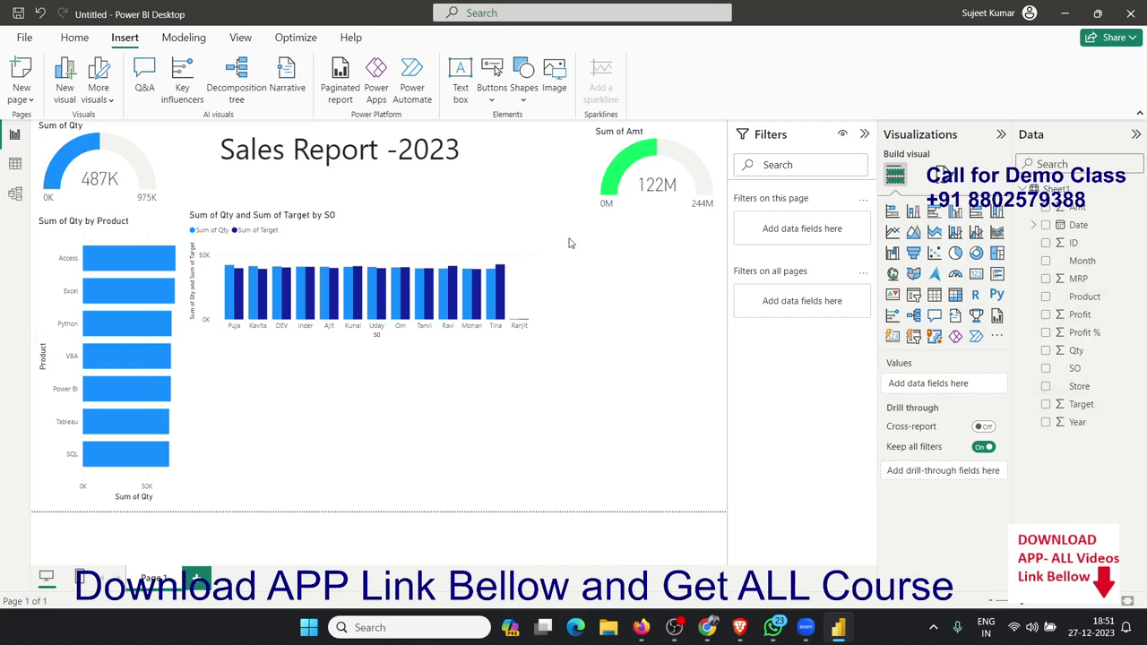
- Add a pie chart of Sum of Profit by Store, sized to fit beside the column chart
left_click(955, 254)
left_click_drag(348, 398, 536, 307)
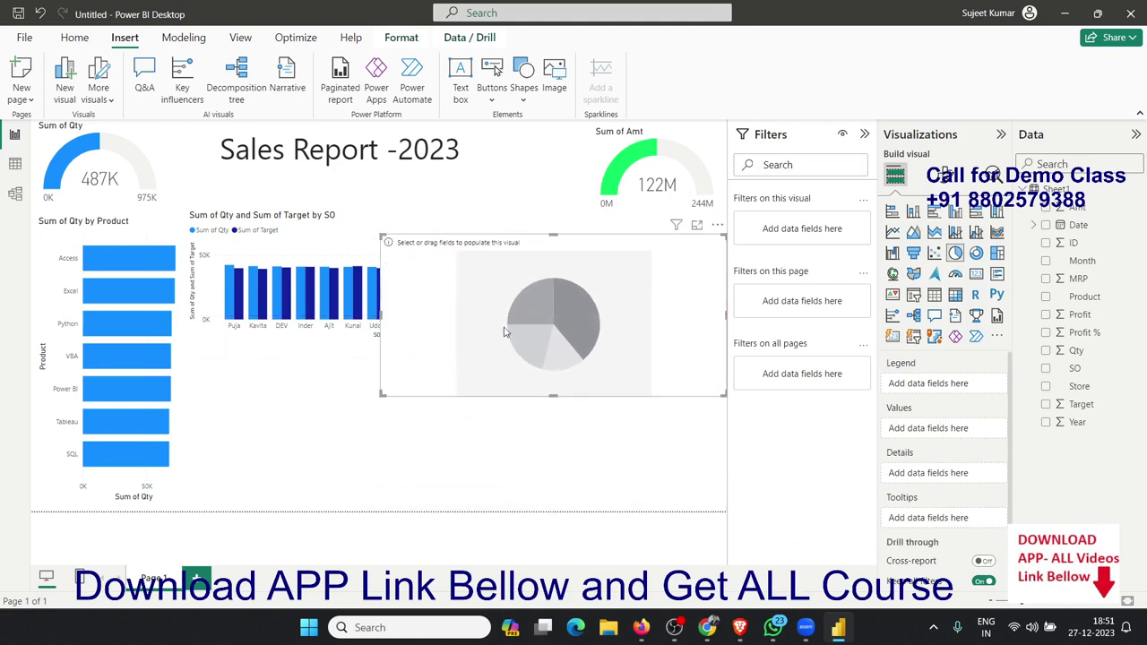
mouse_move(385, 391)
left_mouse_down()
mouse_move(536, 362)
mouse_move(536, 350)
left_mouse_up()
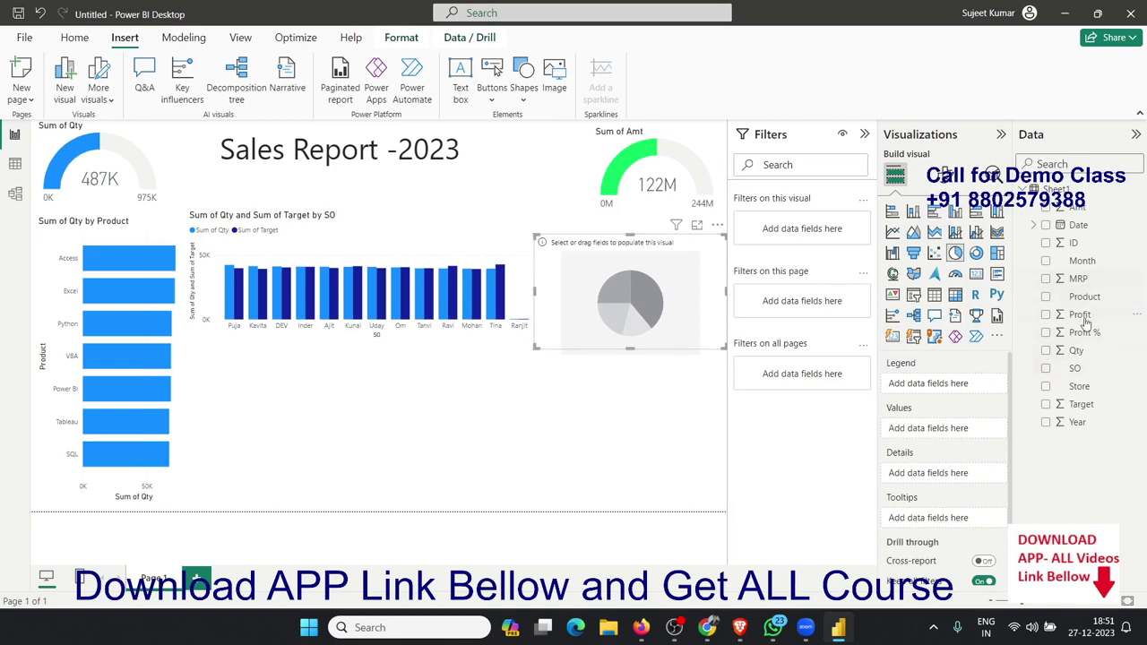
left_click_drag(1080, 386, 645, 323)
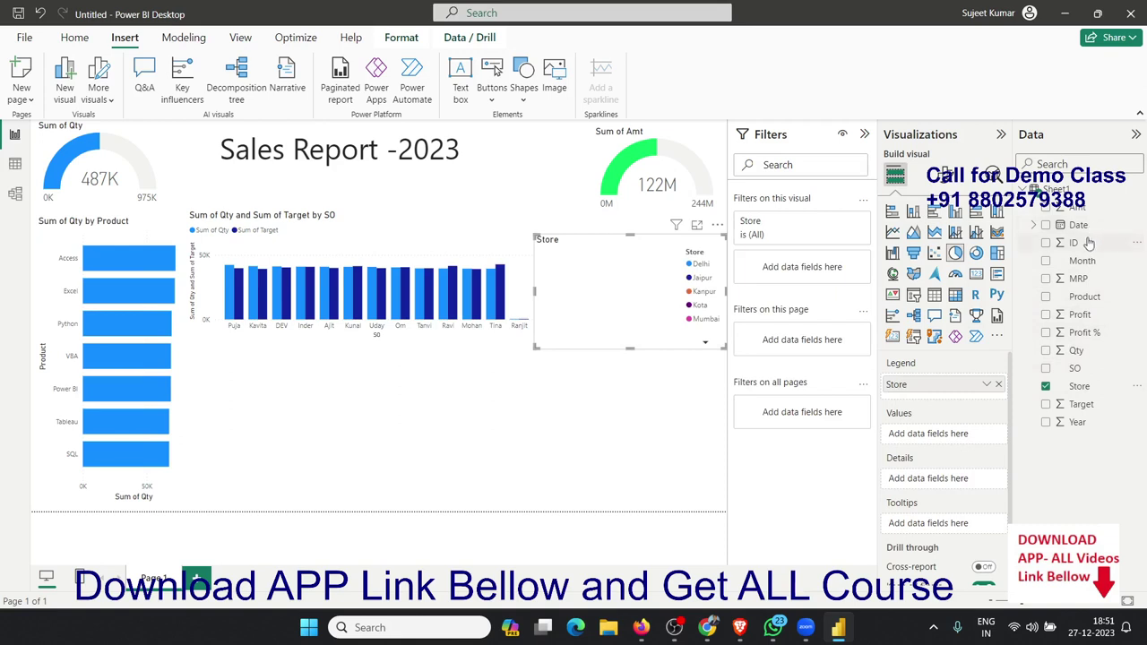
left_click_drag(1080, 314, 654, 327)
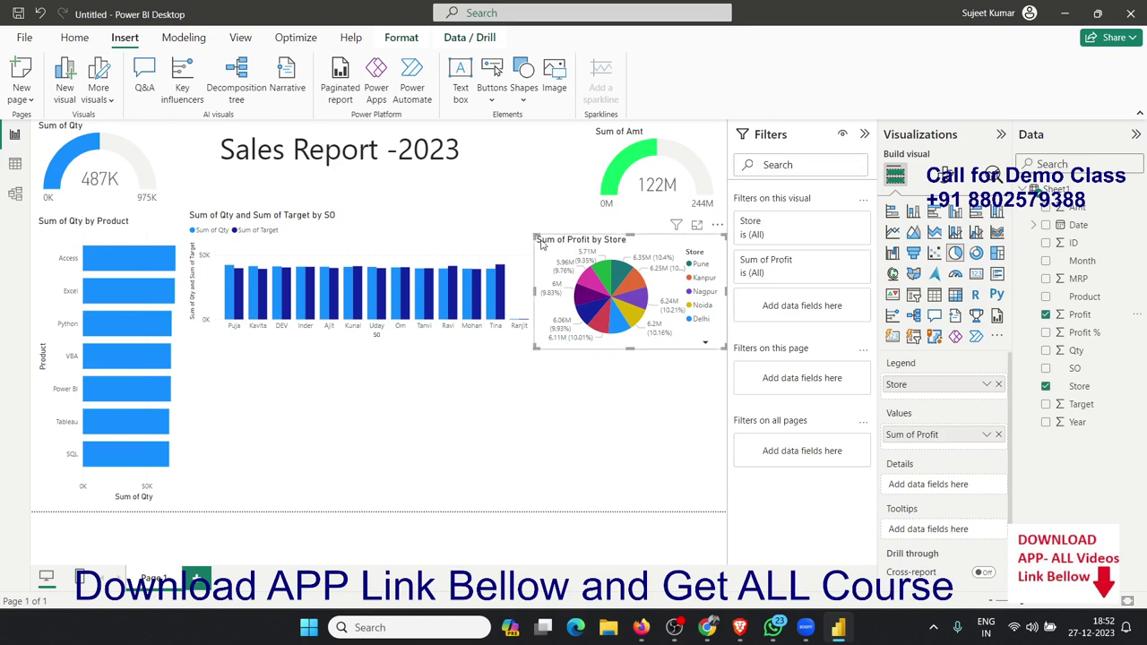
left_click_drag(534, 232, 545, 218)
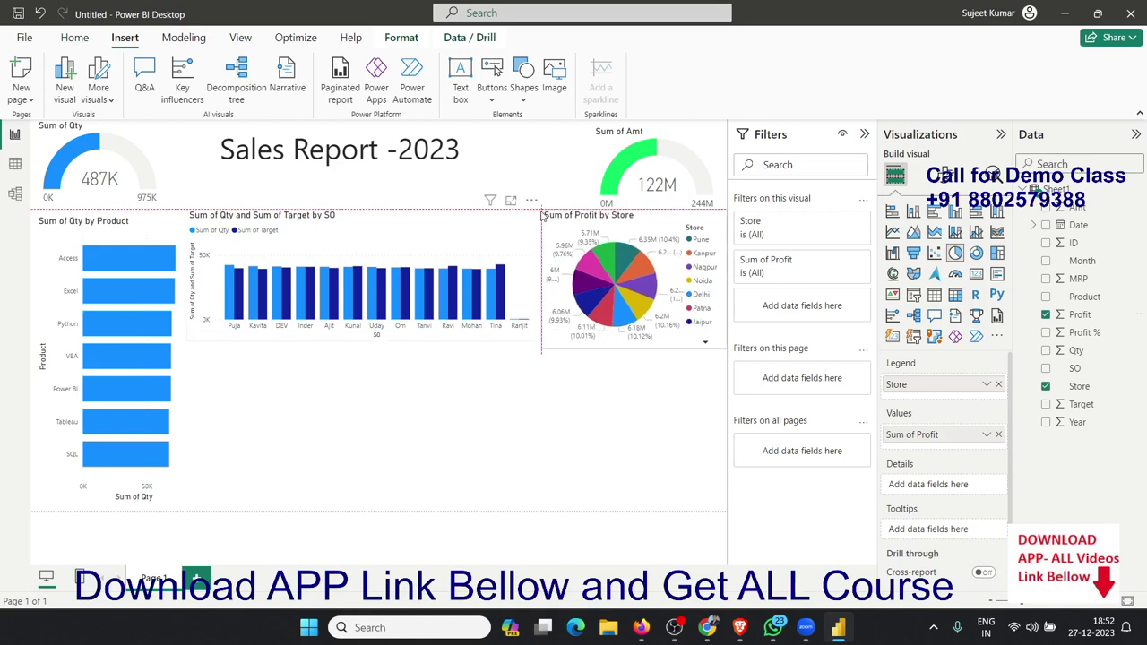
left_click(482, 403)
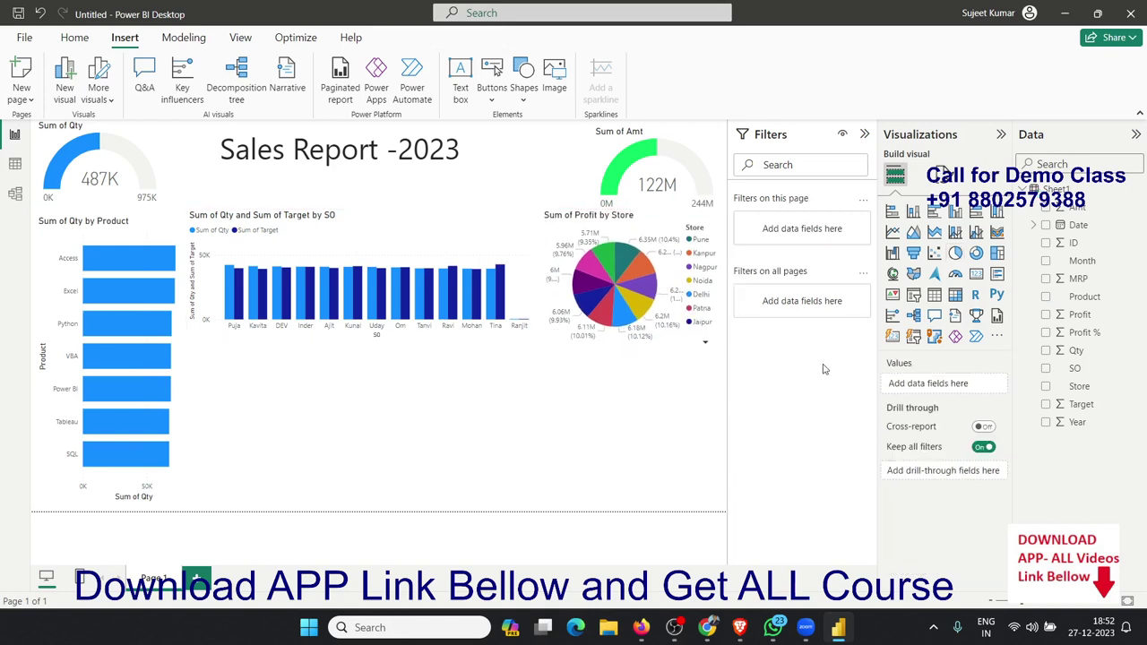
- Add a wide line chart plotting Sum of Qty by Date, with Year, Quarter and Month removed
left_click_drag(207, 351, 667, 403)
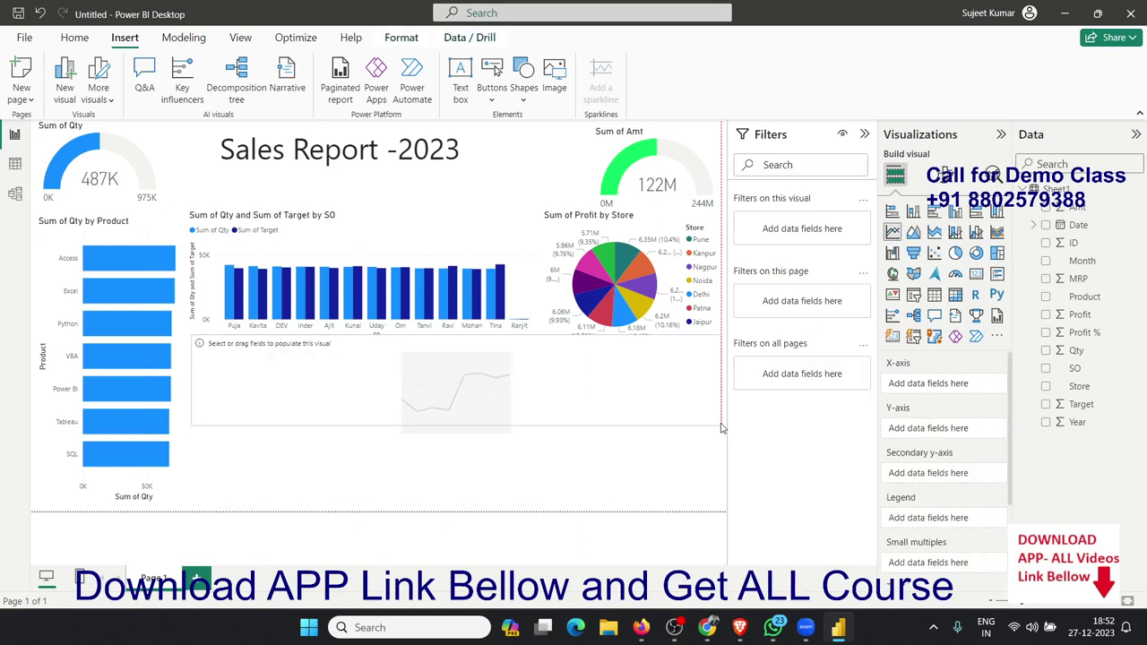
left_click_drag(544, 495, 724, 408)
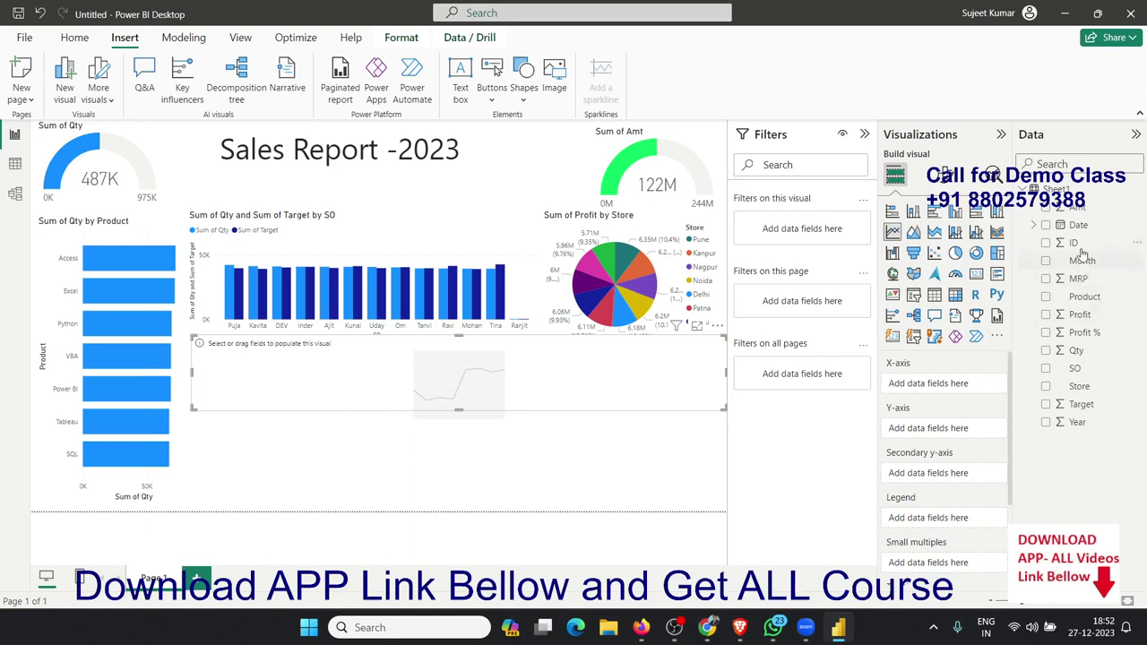
left_click_drag(1078, 225, 520, 352)
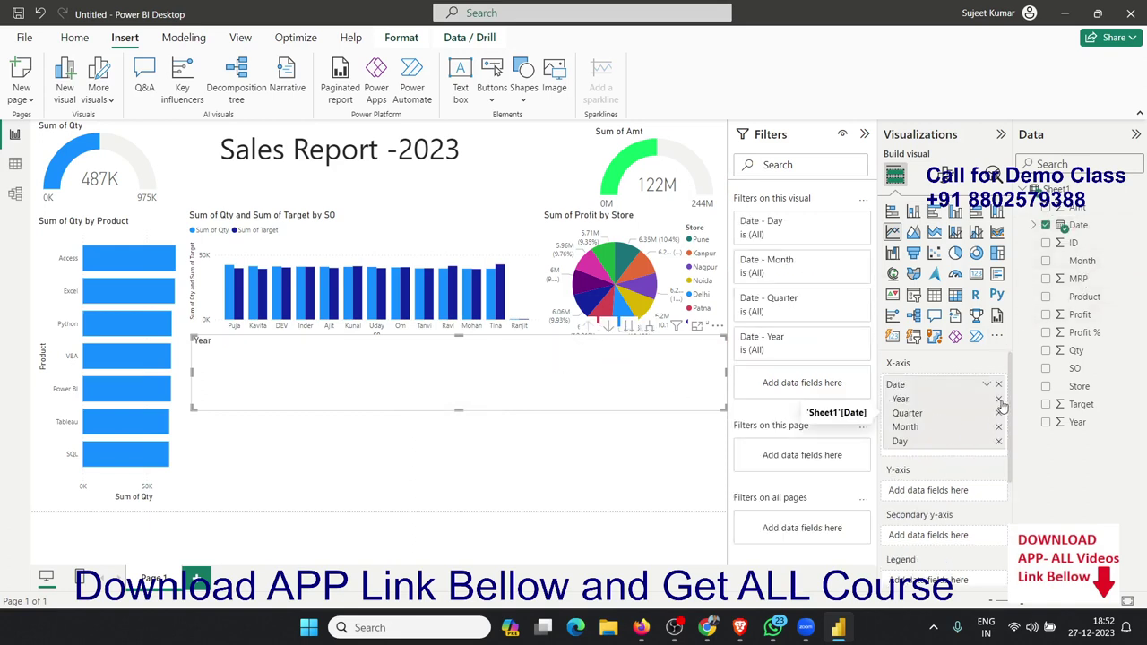
left_click(998, 399)
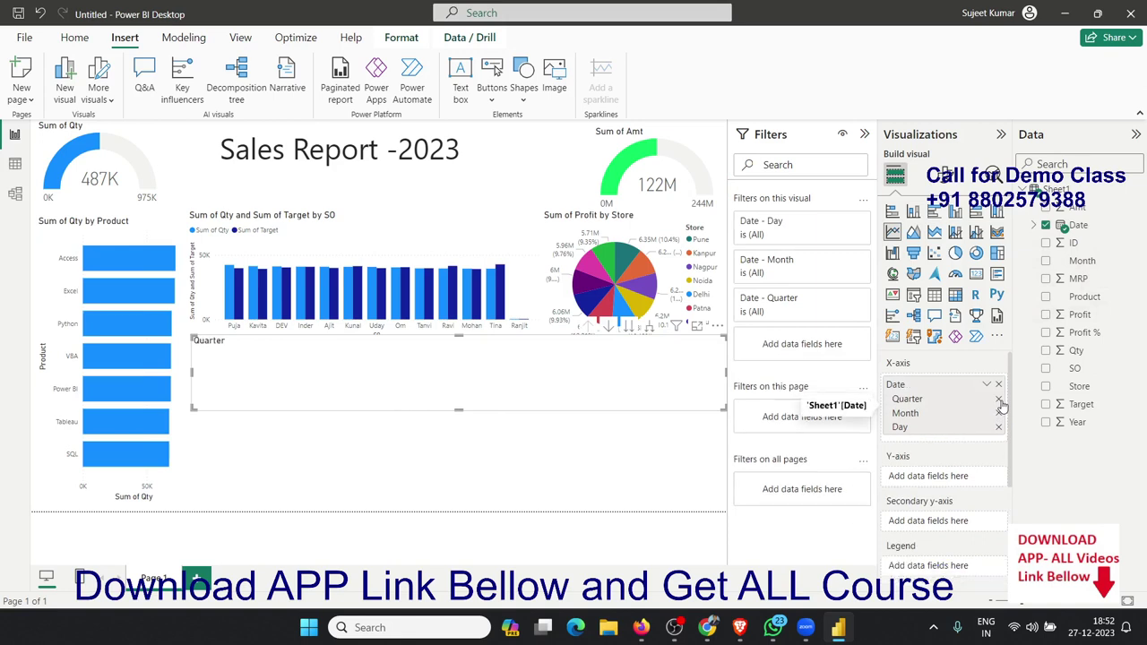
left_click(999, 399)
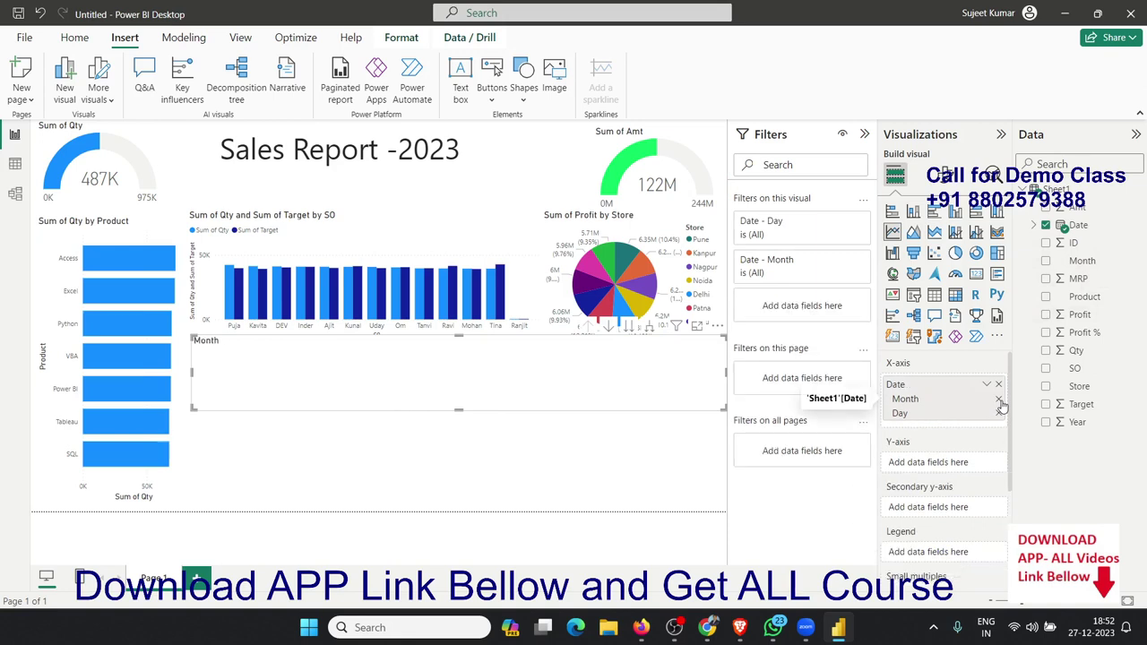
left_click(999, 400)
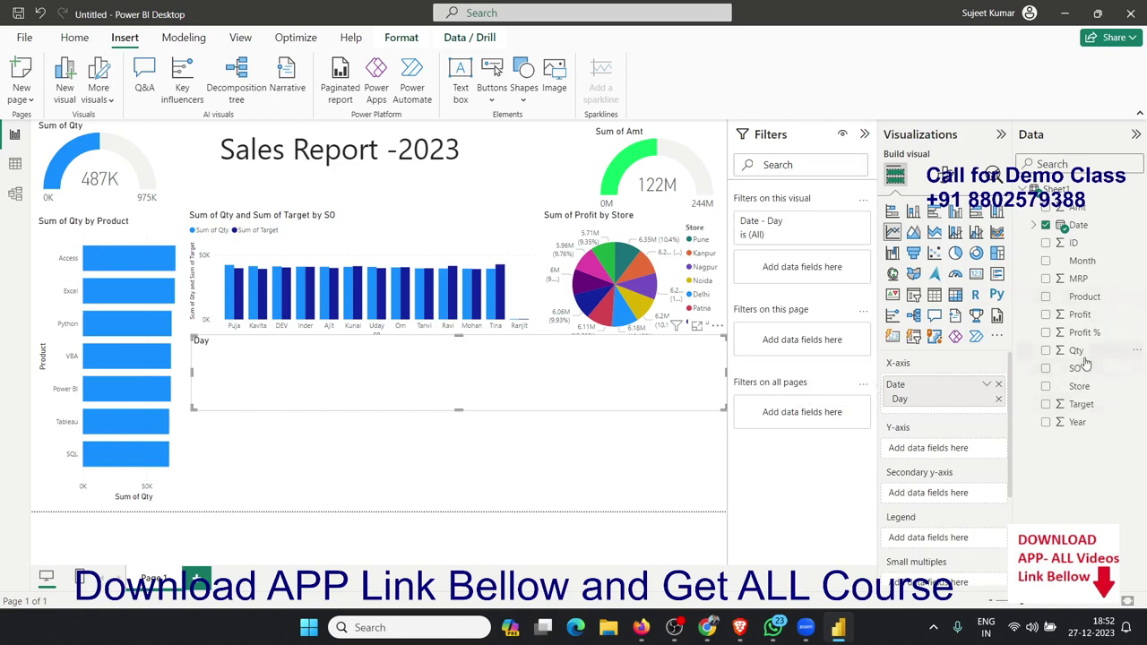
left_click_drag(1078, 352, 491, 400)
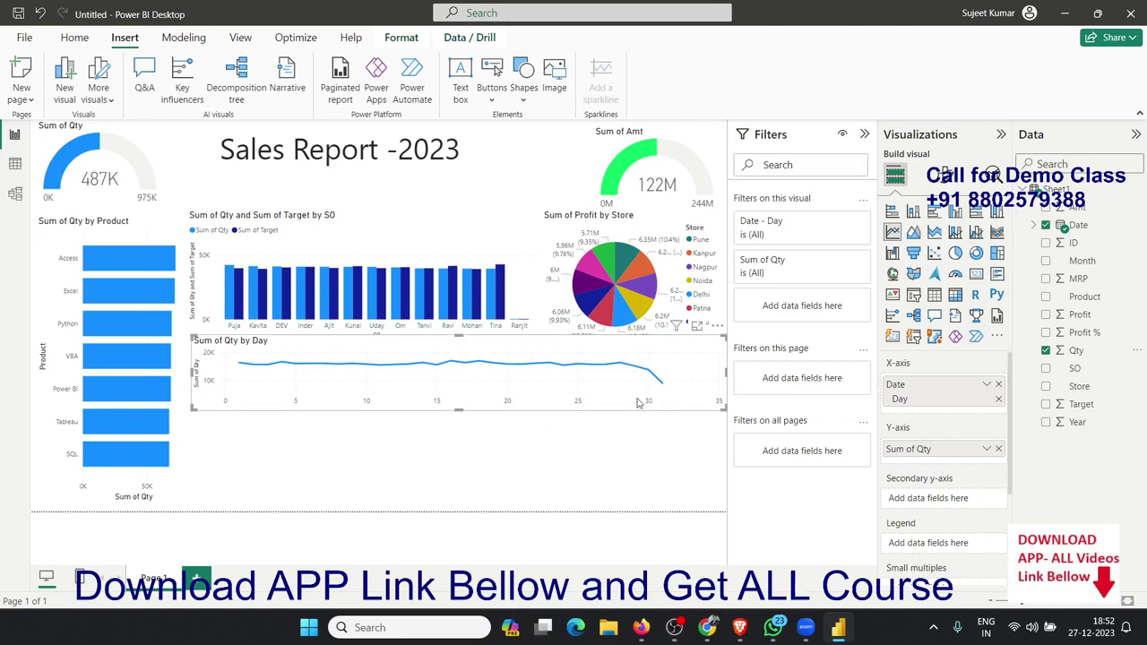
- Switch the line chart's x-axis from Date Hierarchy to plain continuous Date
left_click(989, 388)
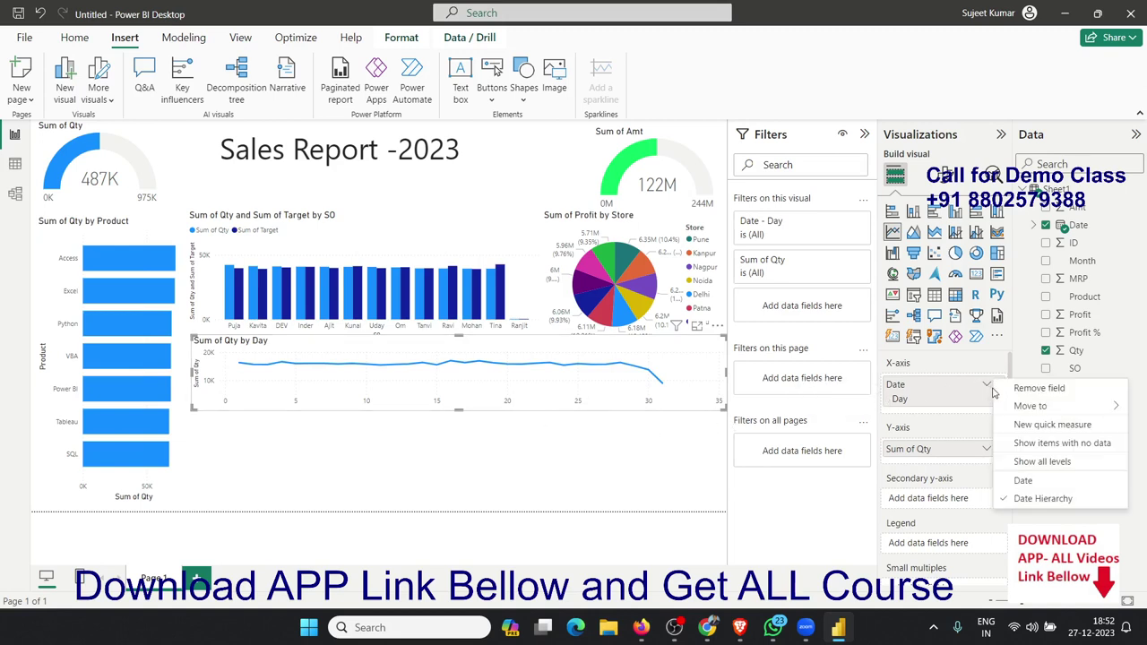
left_click(1024, 480)
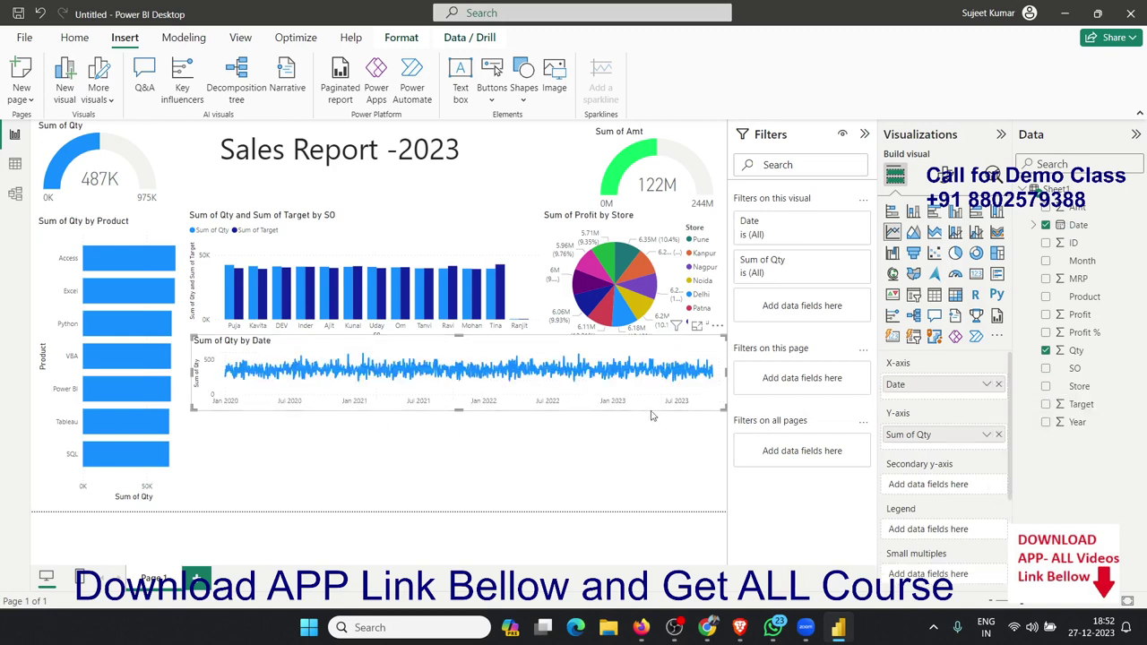
left_click(191, 377)
left_click(192, 374)
left_click(321, 459)
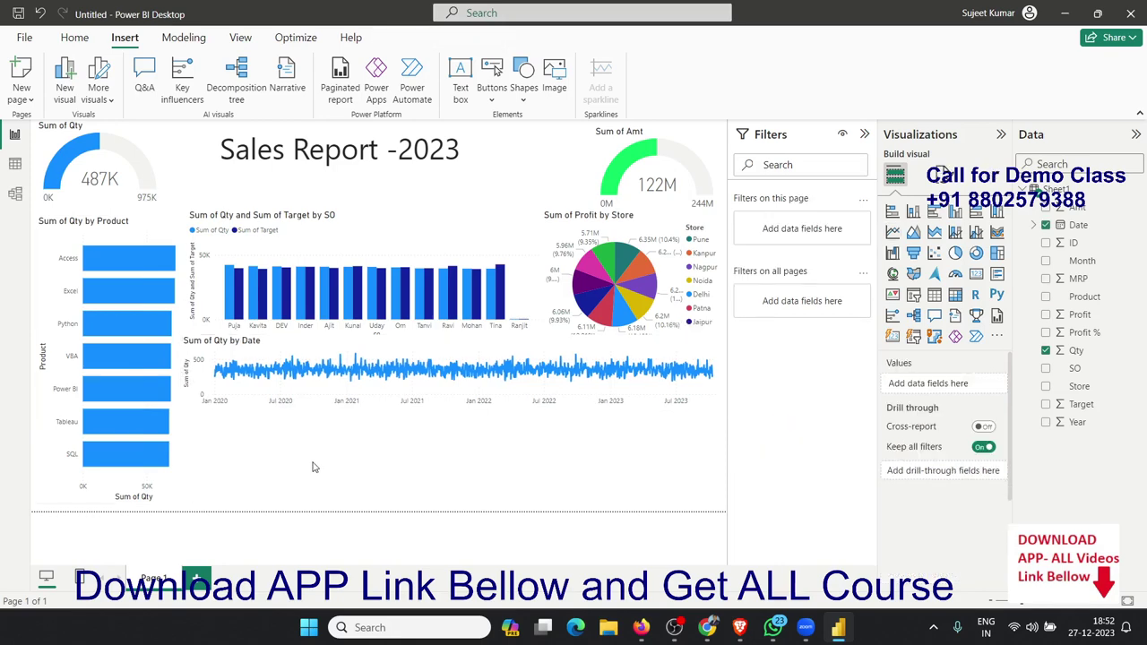
- Add a treemap of Sum of Amt by Month below the line chart and widen it leftward
left_click(996, 253)
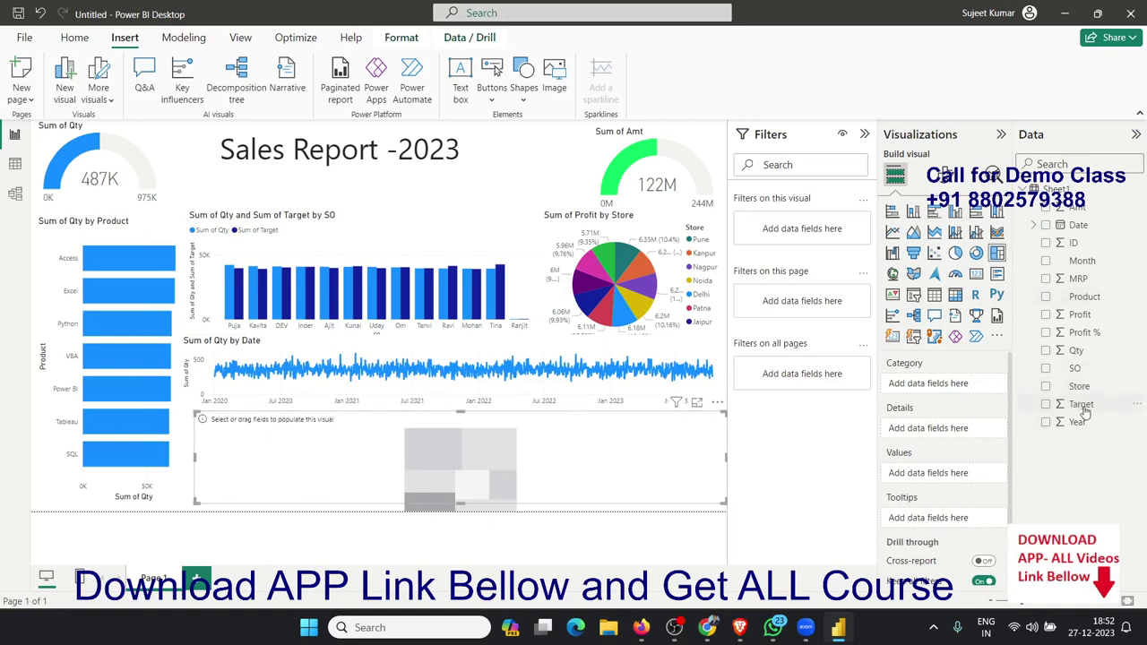
left_click_drag(1081, 261, 642, 458)
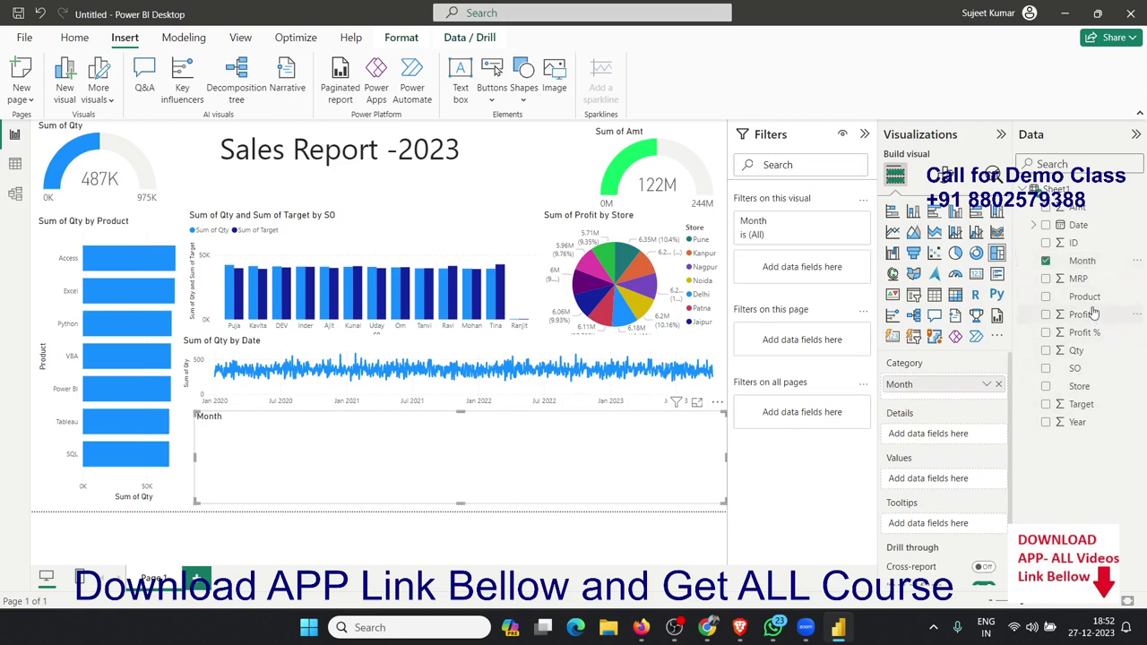
left_click_drag(1075, 207, 592, 477)
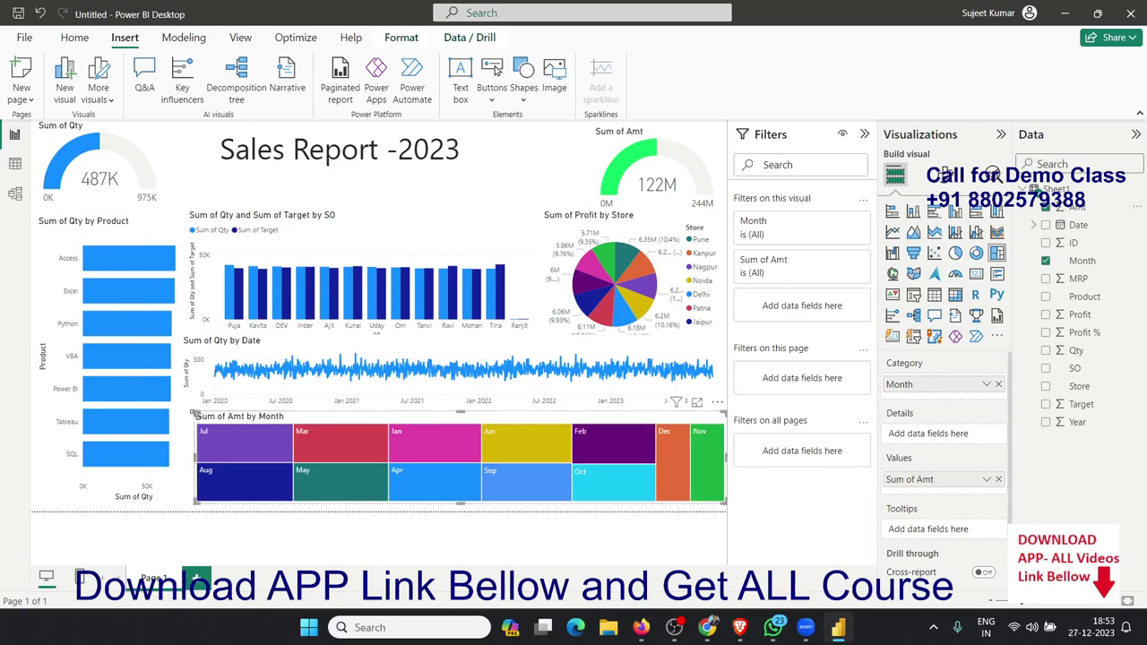
left_click_drag(192, 417, 180, 418)
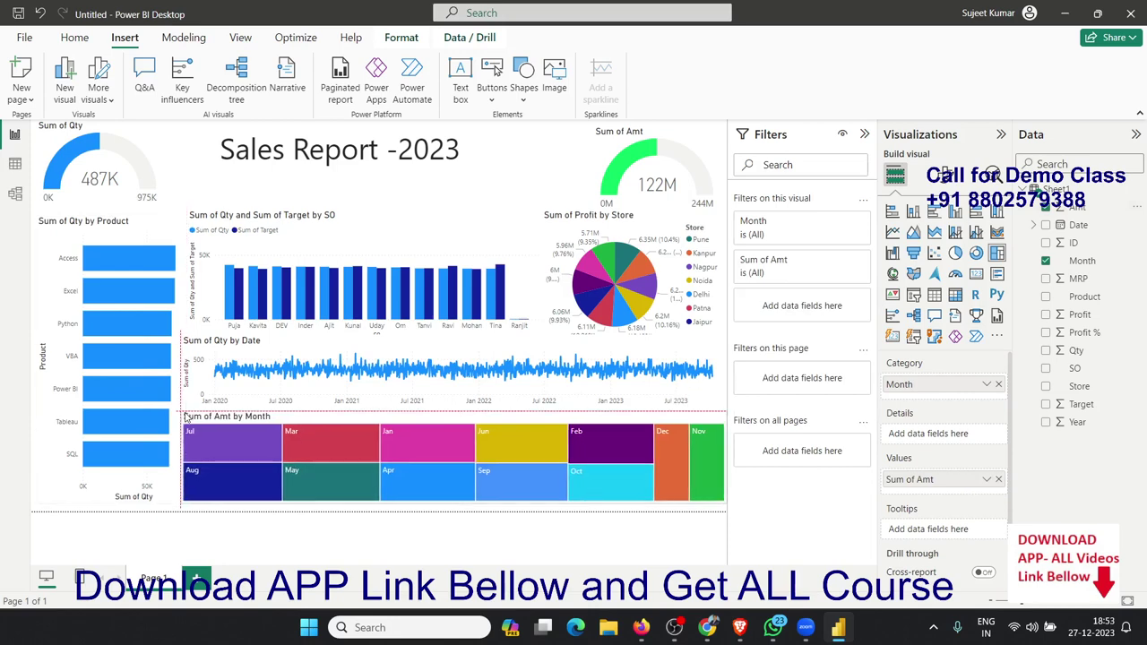
left_click(265, 517)
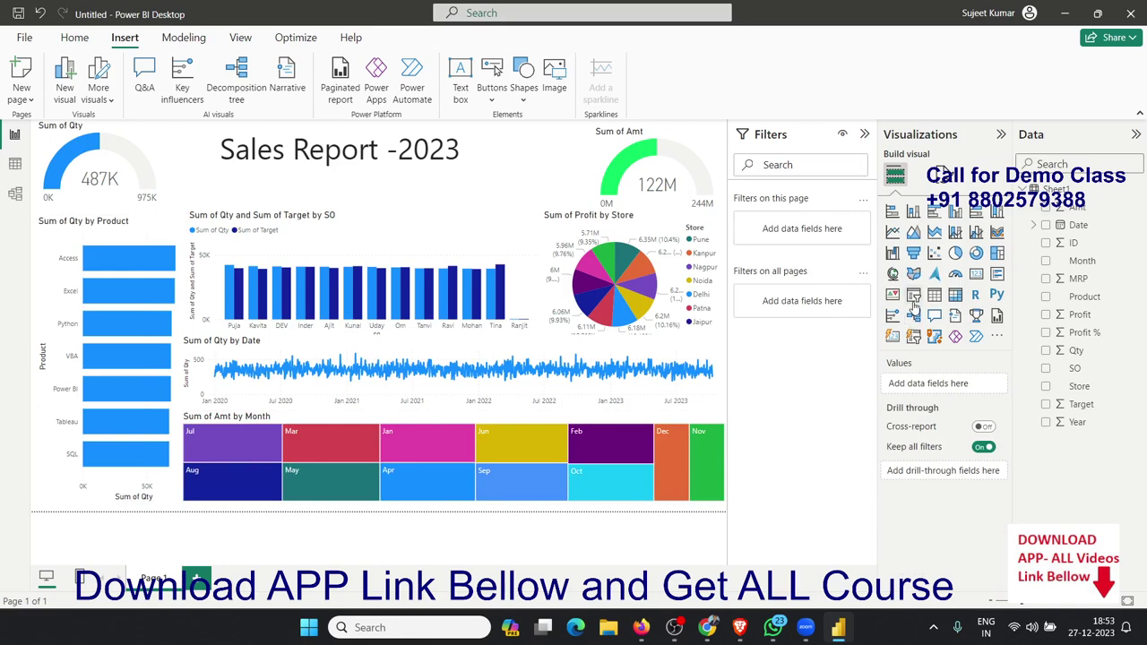
- Add a slicer beside the Sales Report -2023 title and make it filter by Year
left_click(913, 295)
left_click_drag(170, 225, 556, 180)
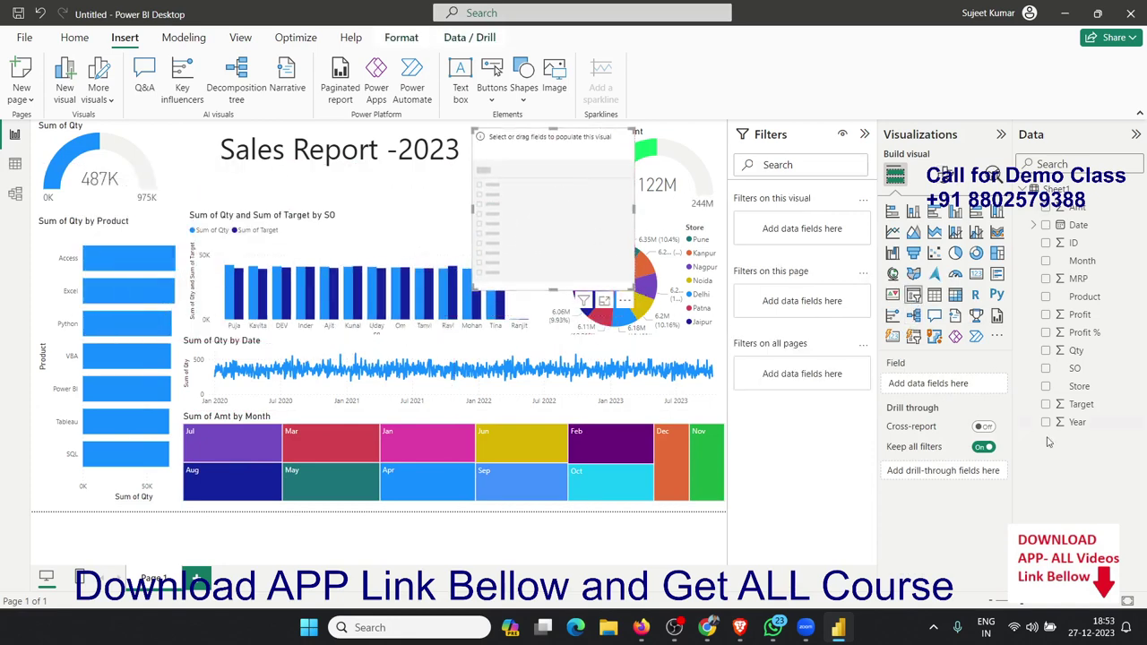
left_click_drag(1077, 423, 576, 251)
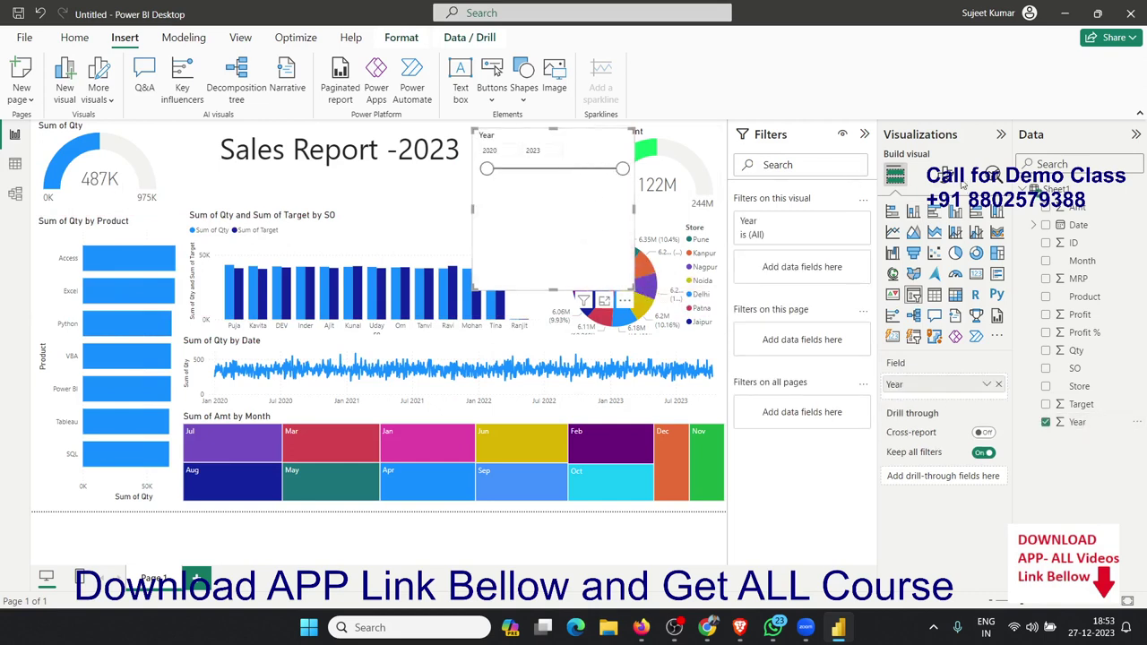
- Set the Year slicer's style to Dropdown, shrink it to uncover the pie chart, and check its year list
left_click(945, 175)
left_click(923, 278)
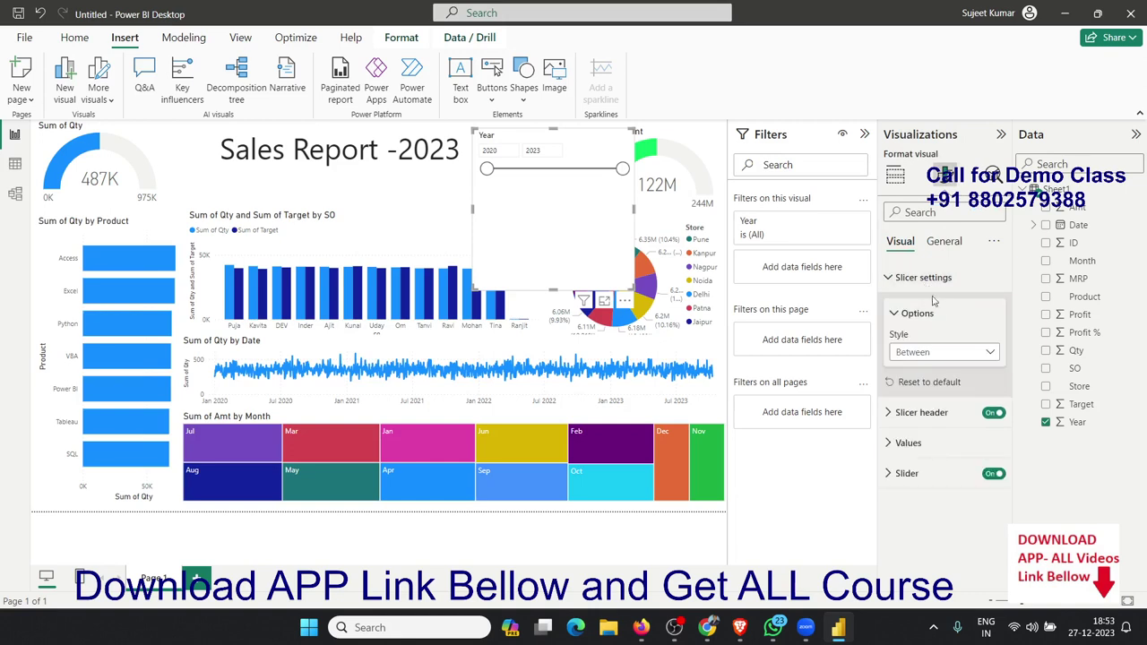
left_click(927, 351)
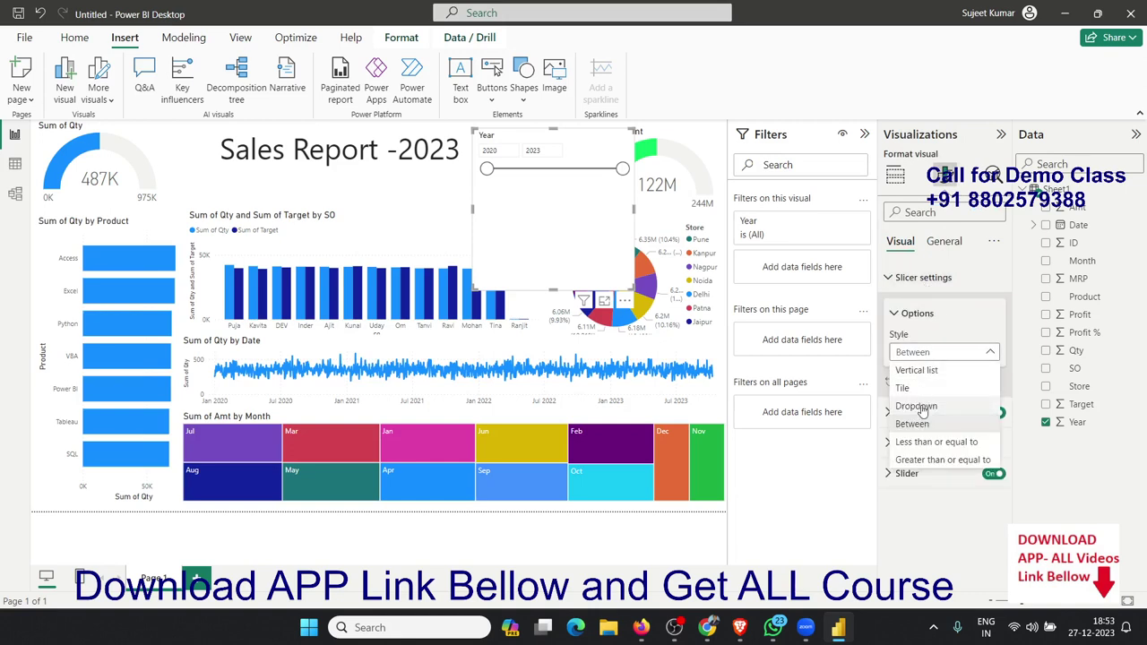
left_click(923, 408)
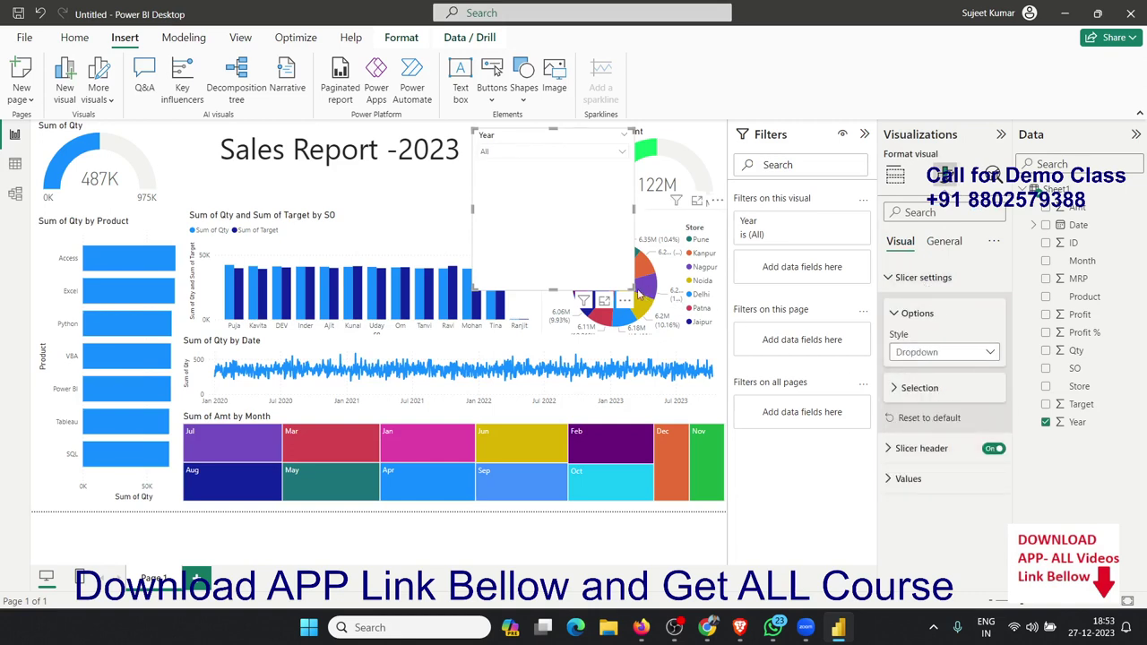
mouse_move(638, 296)
left_mouse_down()
mouse_move(620, 173)
mouse_move(591, 166)
left_mouse_up()
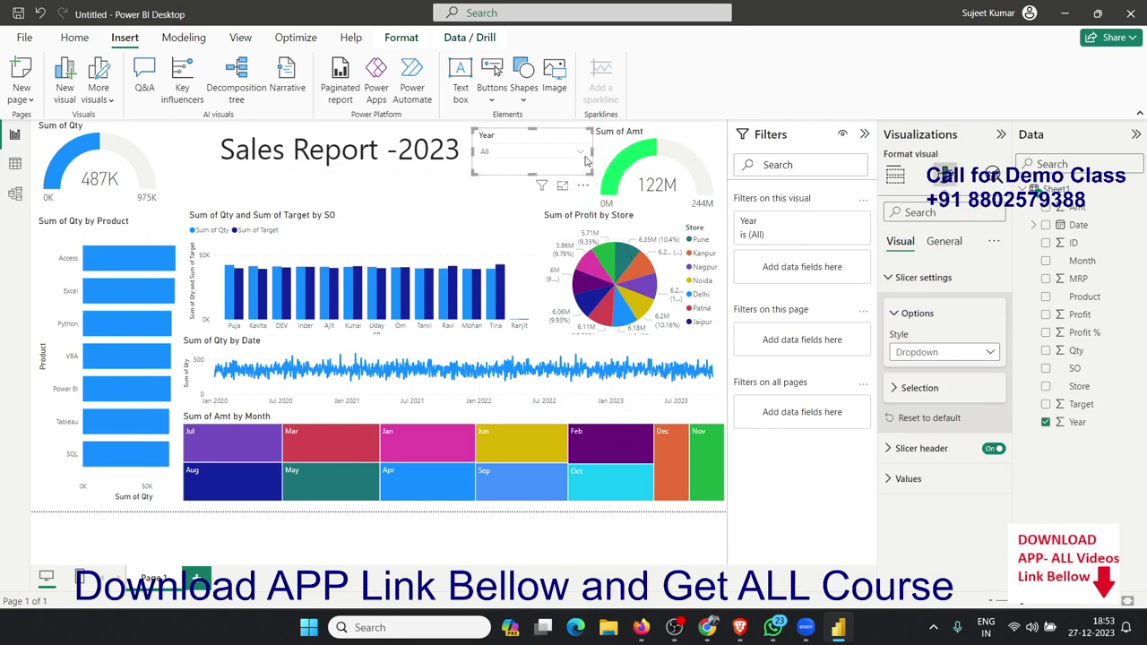
left_click(583, 154)
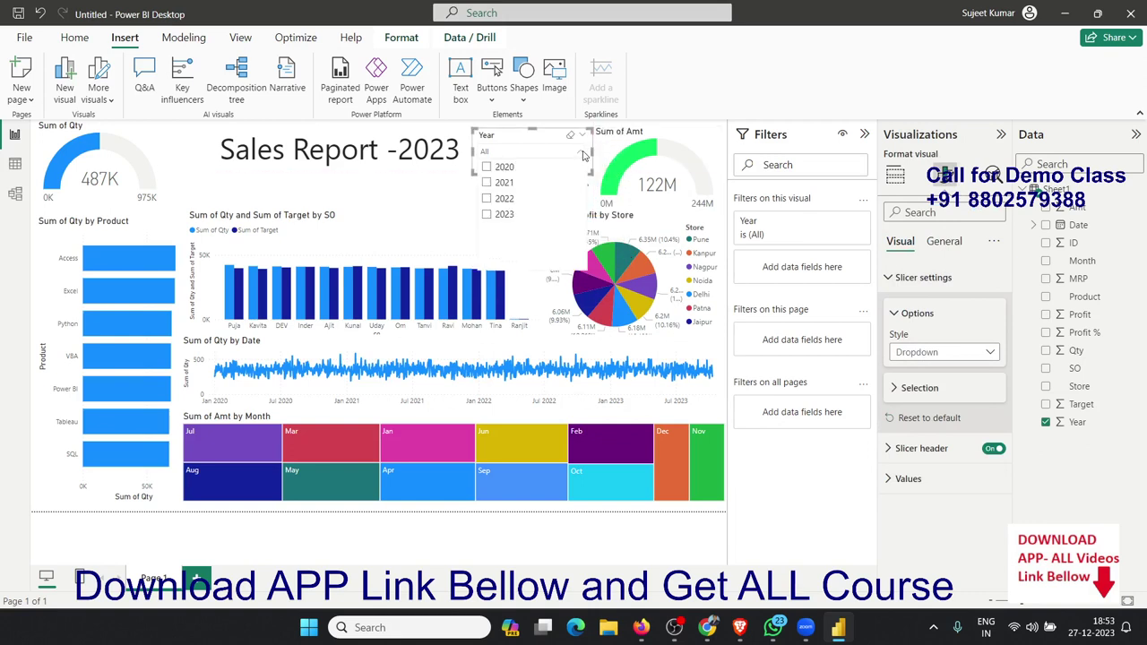
left_click(583, 155)
left_click(582, 155)
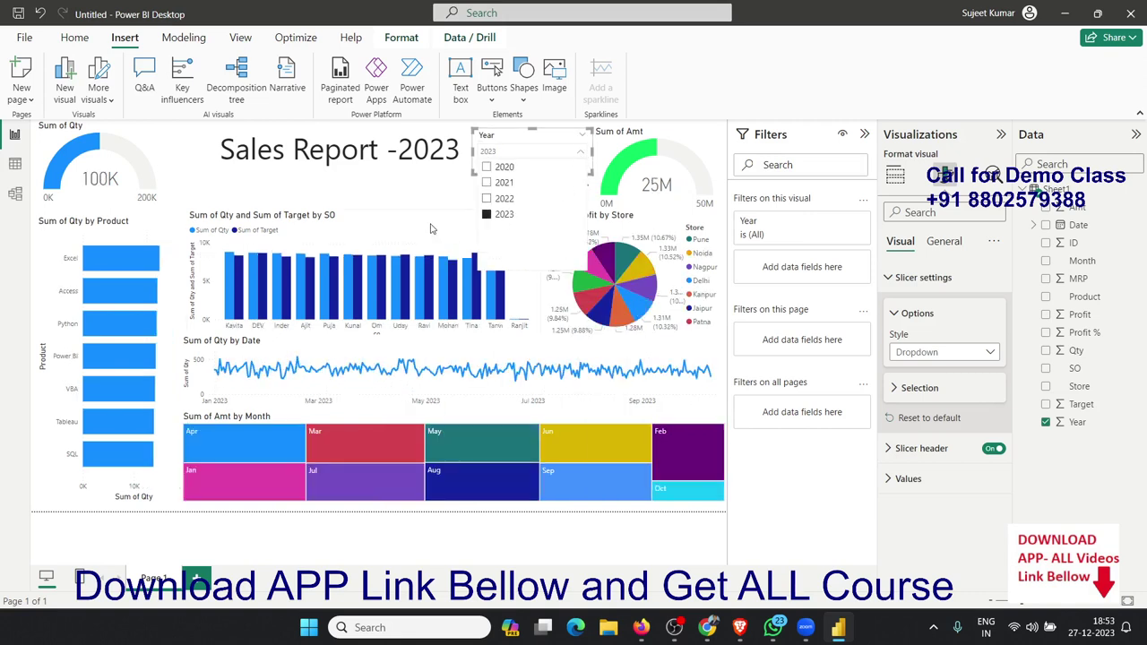
- Deselect the Year slicer with 2023 applied and minimize Power BI to the desktop
left_click(412, 196)
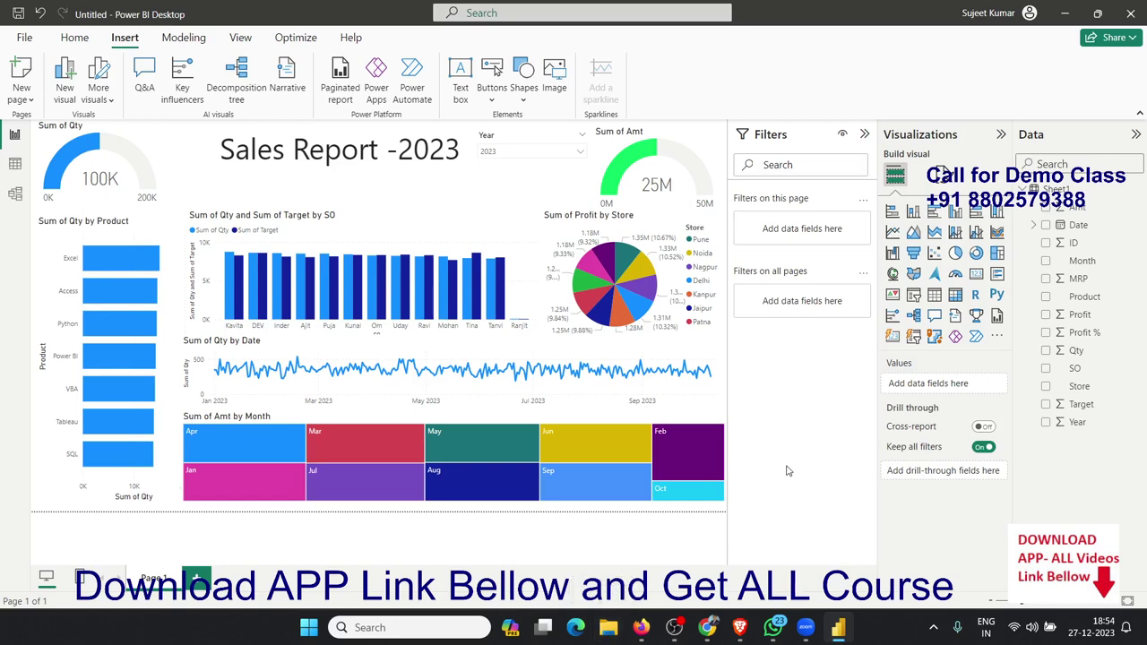
key("super+d")
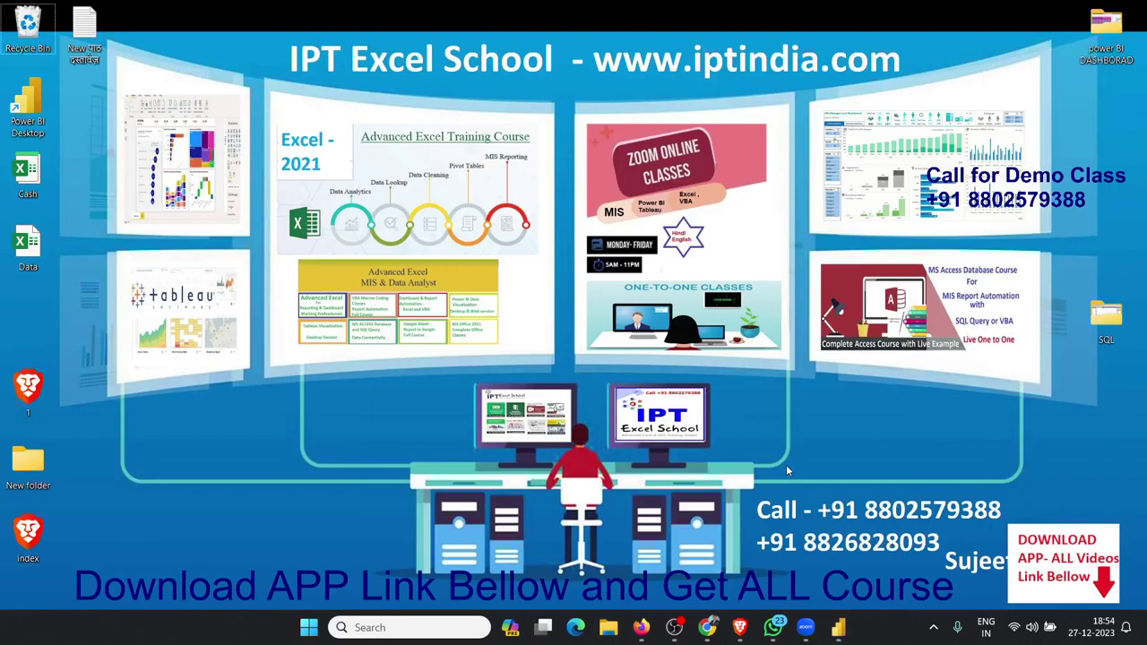